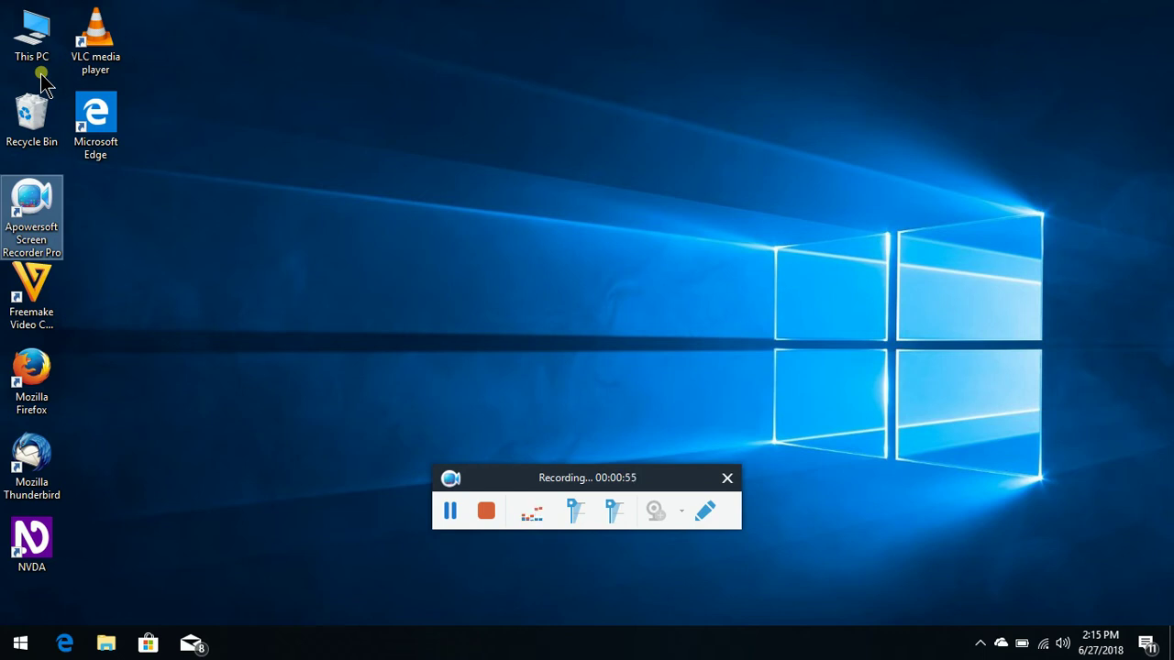
- Open NVDA's Select Synthesizer dialog with NVDA+Ctrl+S, which lists eSpeak NG and Microsoft Sound Mapper
key(ctrl+Insert+s)
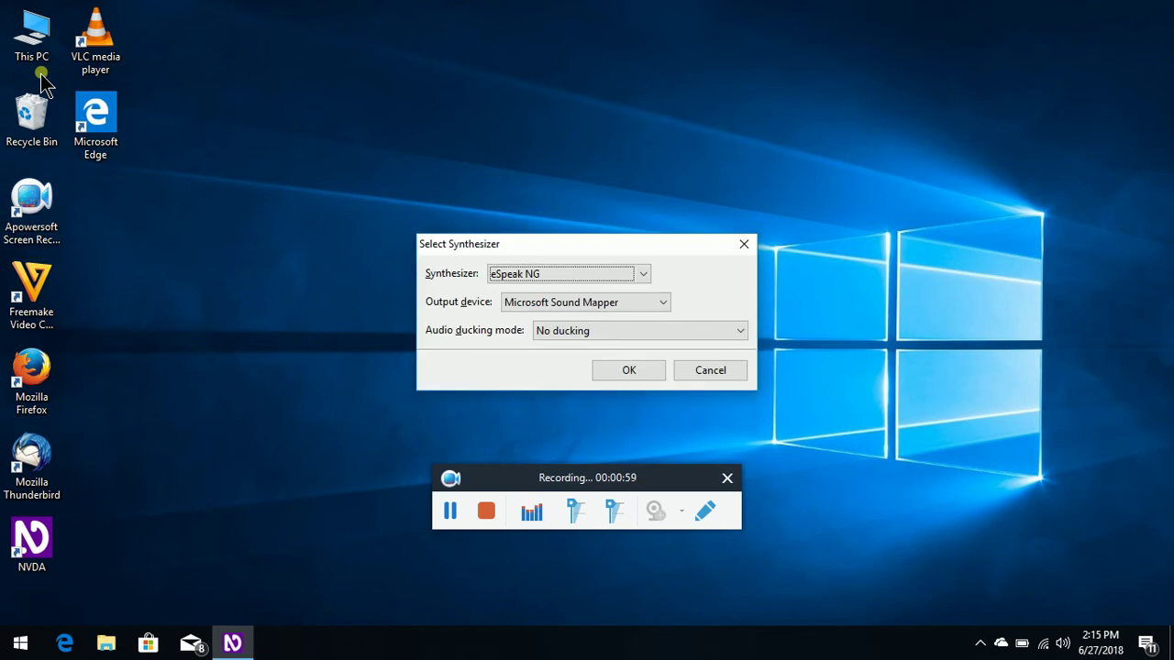
- Set the synthesizer to Windows OneCore voices and bring up NVDA's Speech settings
key(Down)
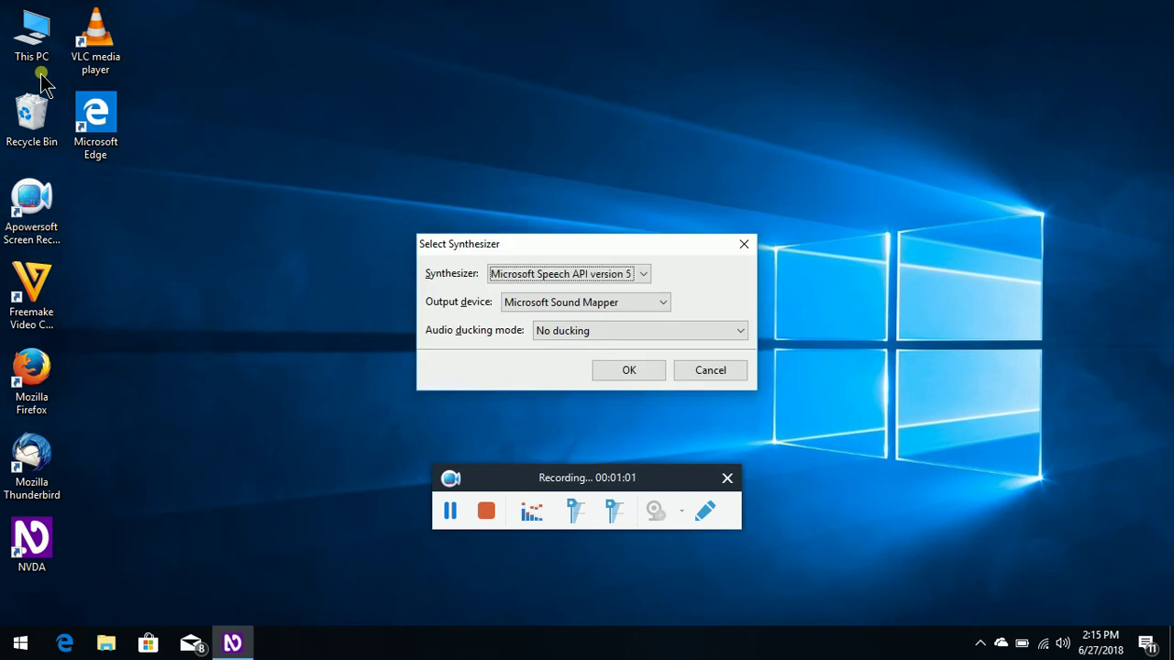
key(Down)
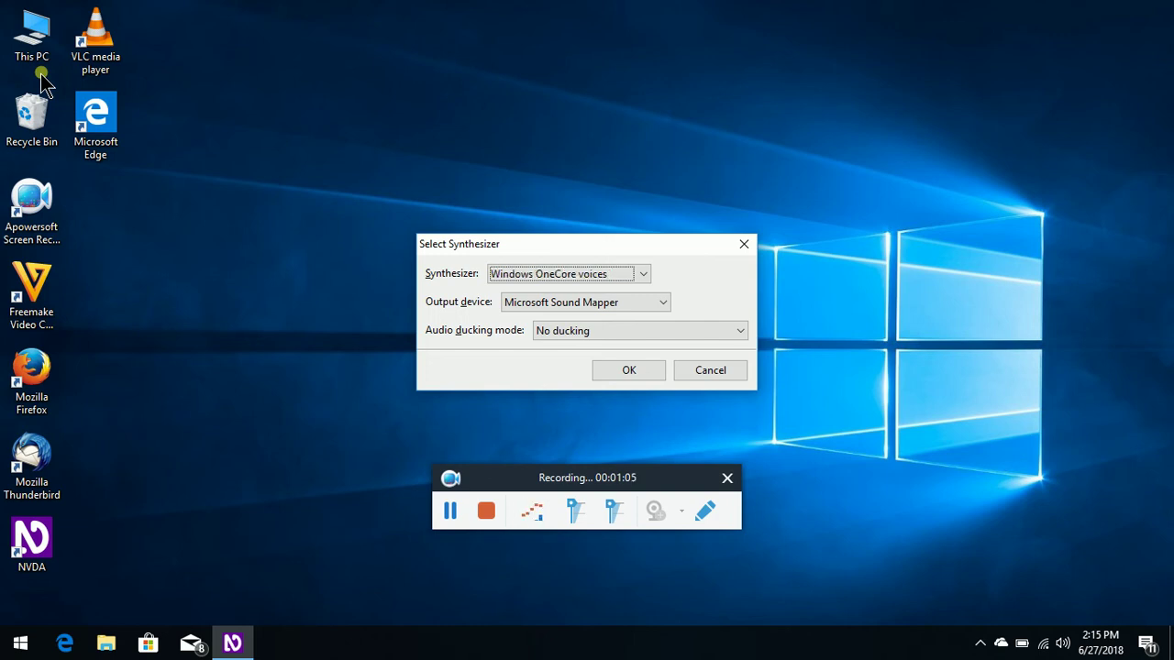
key(Return)
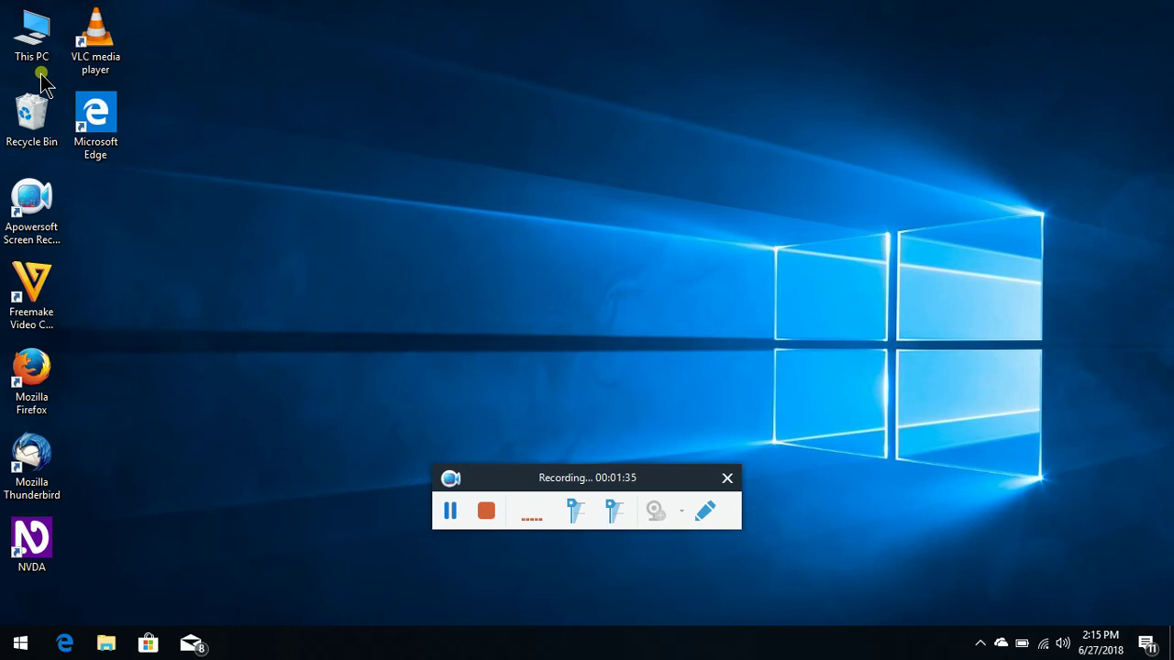
key(ctrl+Insert+v)
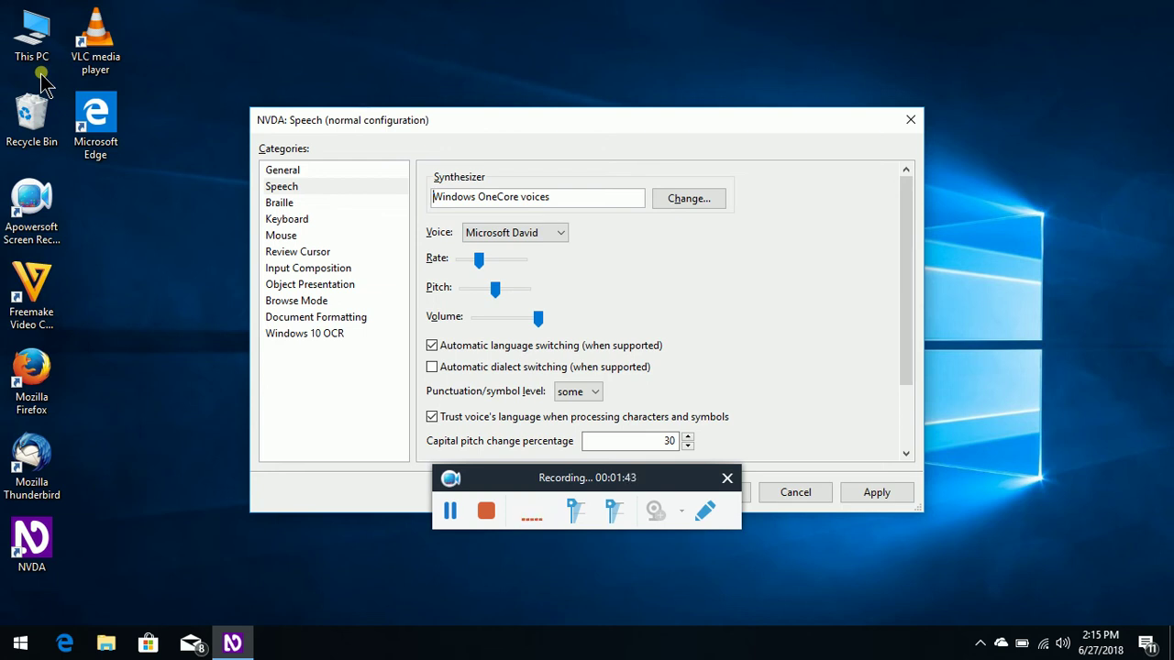
- Change the Voice from Microsoft David to Microsoft Valluvar and close Speech settings
key(Tab)
key(Tab)
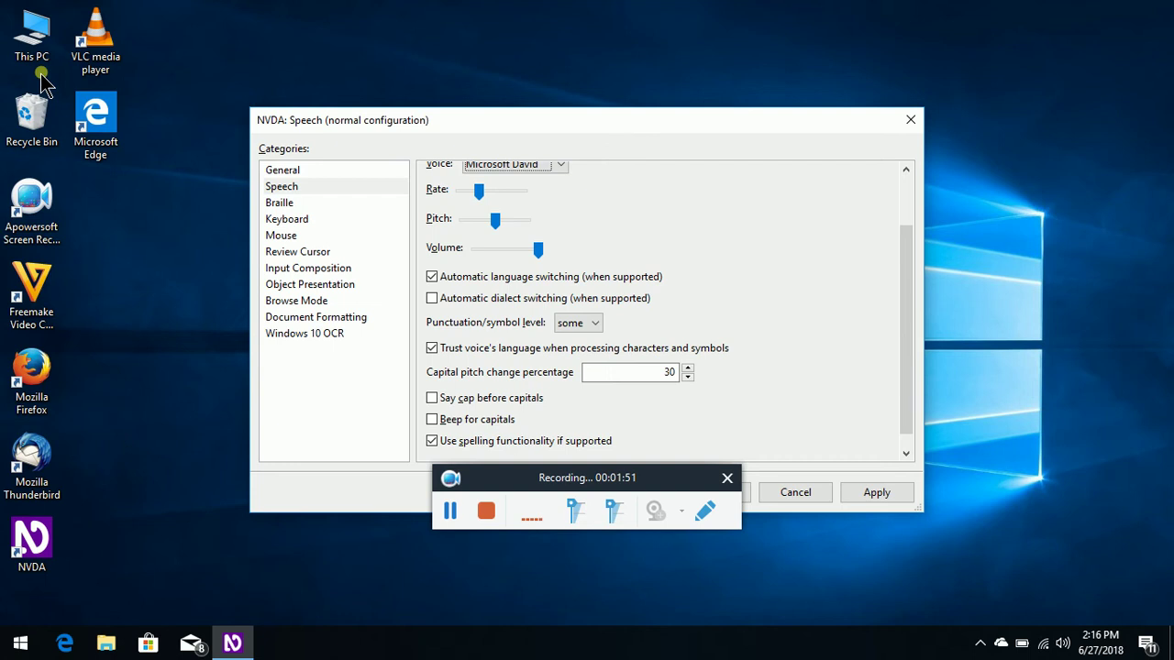
key(Down)
key(Escape)
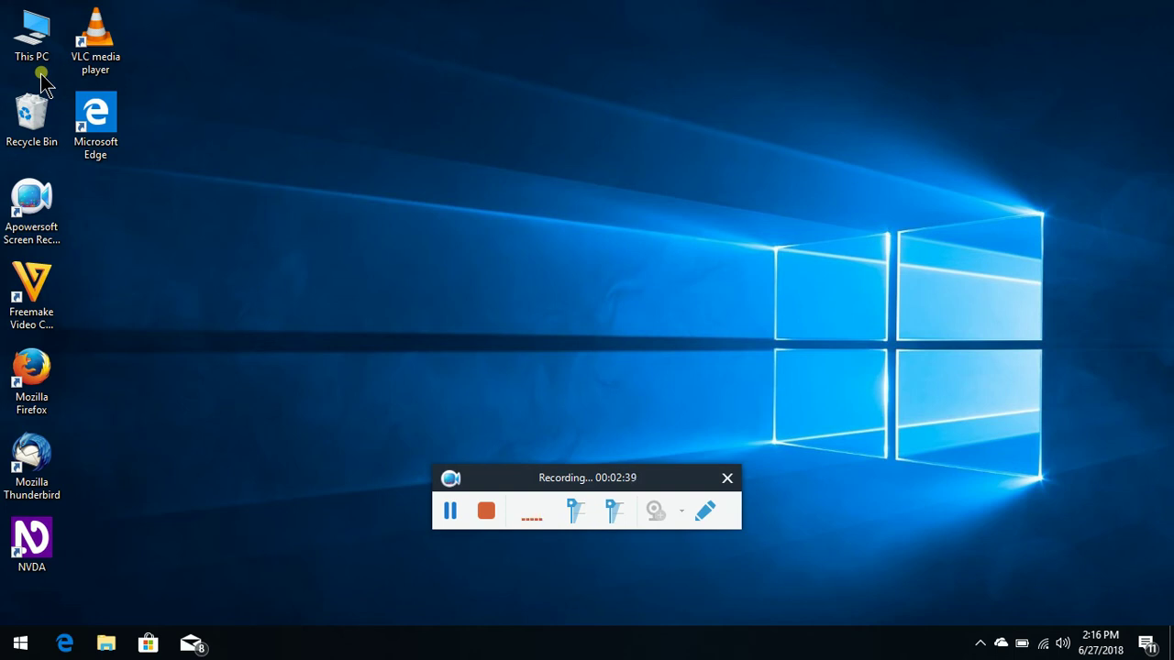
- Open the recent Tamil Indian Constitution text file from Notepad's Start menu jump list
key(super)
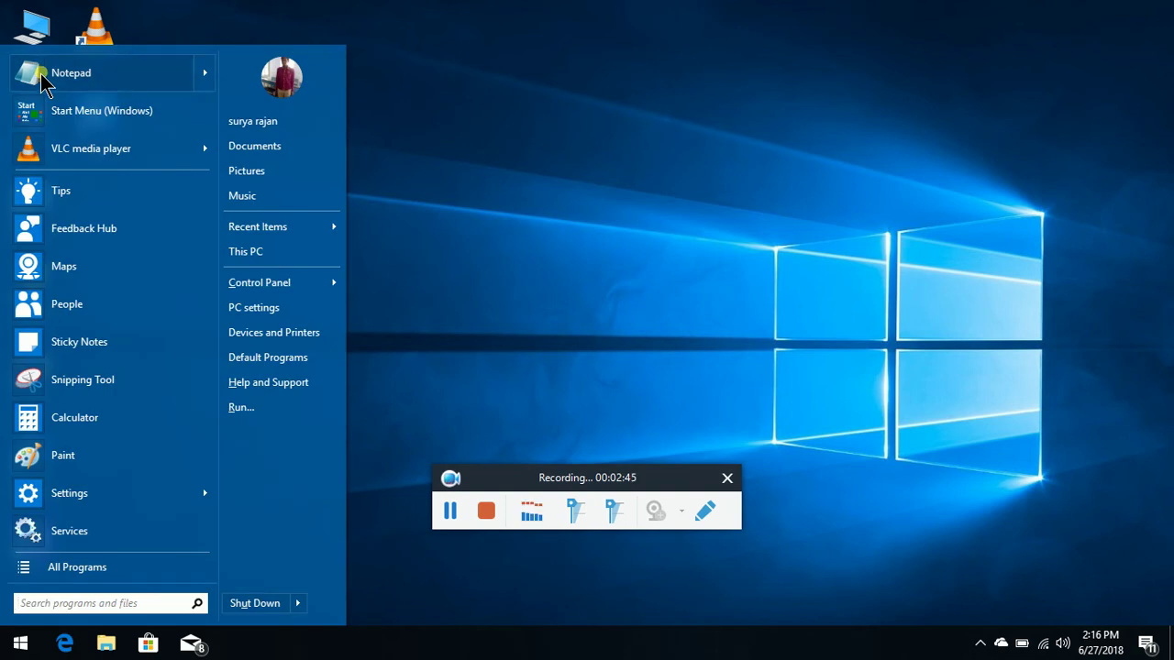
mouse_move(42, 79)
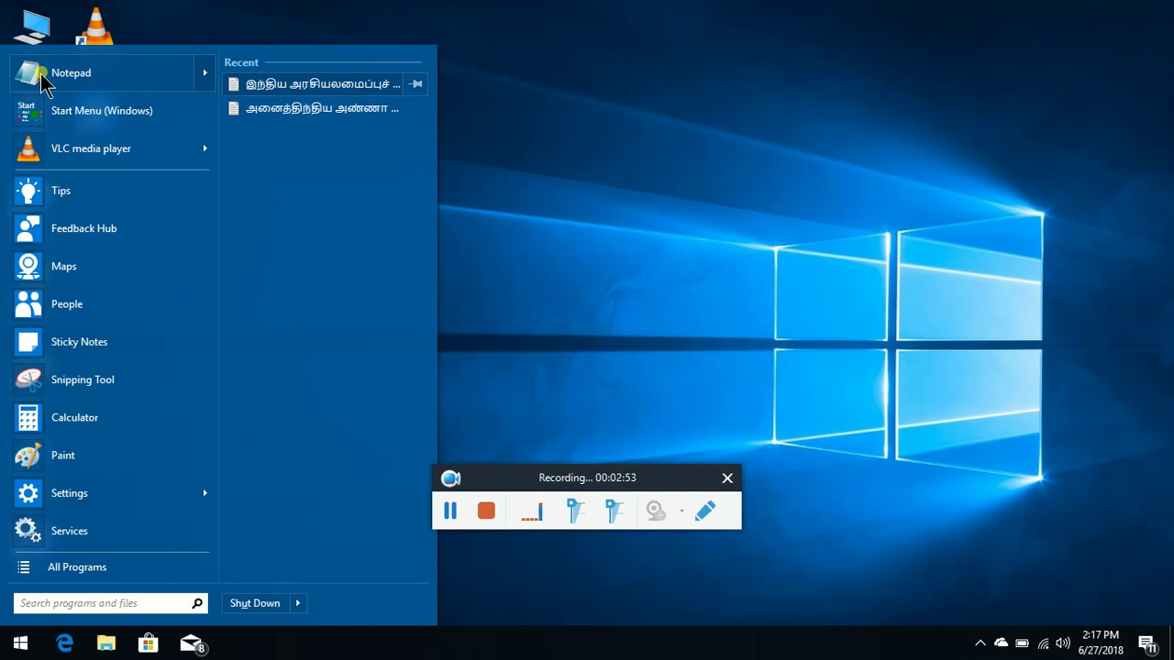
key(Escape)
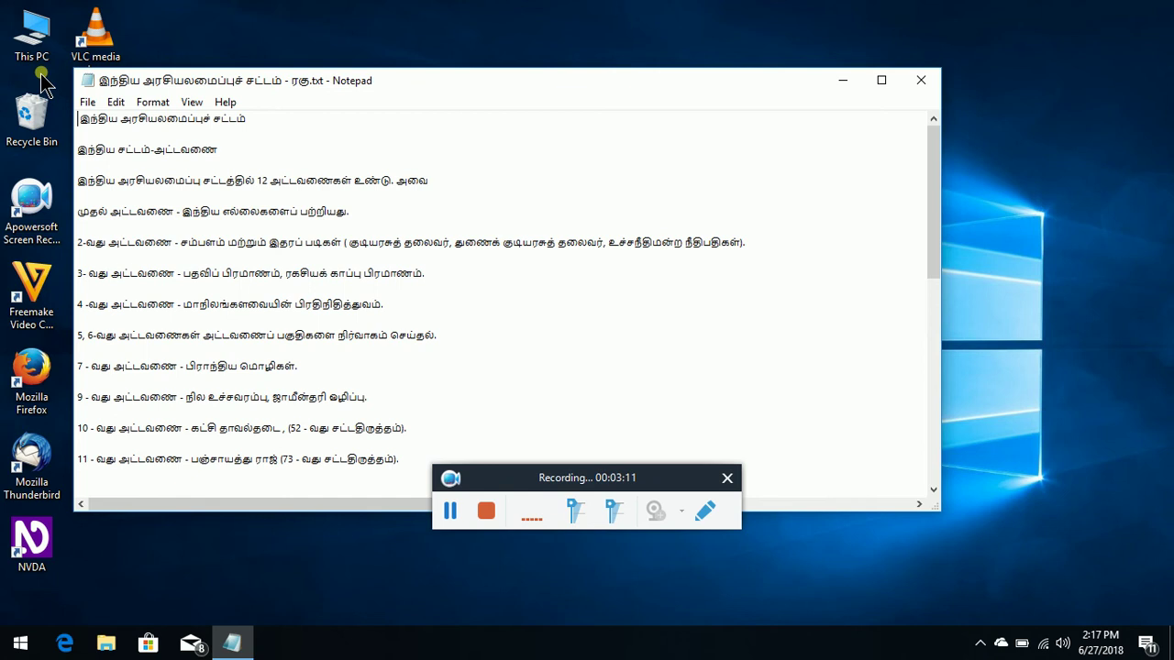
- Maximize Notepad, read down through the Tamil constitution text, then close the window
key(super+Up)
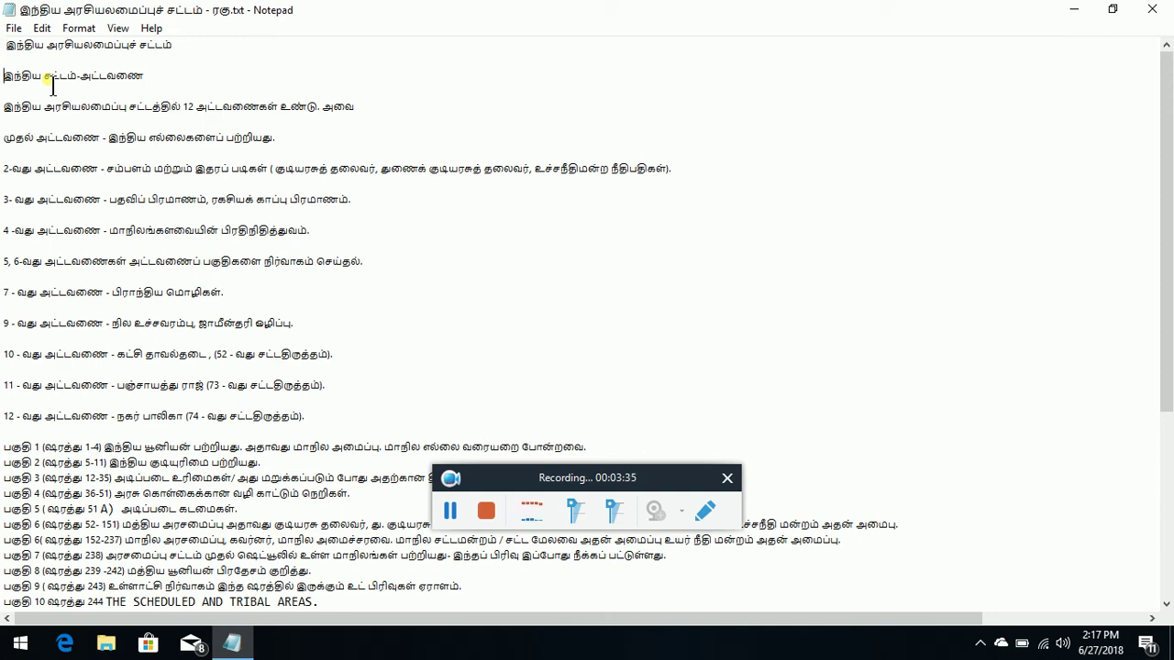
key(Down)
key(Down)
key(Down)
key(Down)
key(Down)
key(alt+F4)
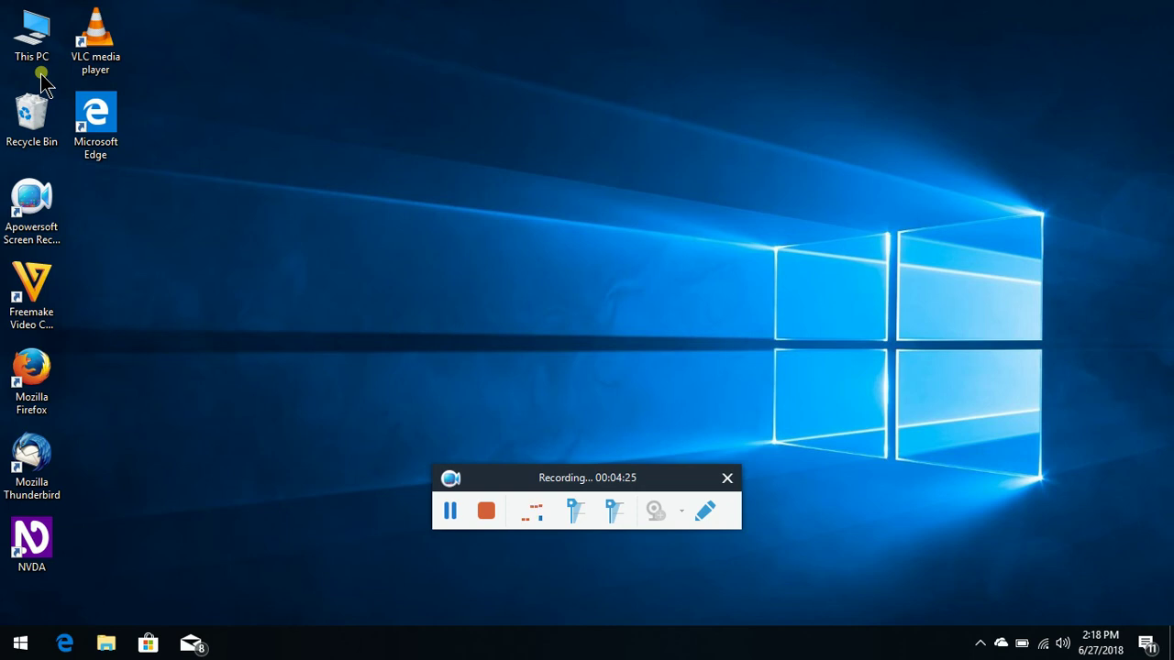
- Start a blank Notepad document and enter 123456789
key(super)
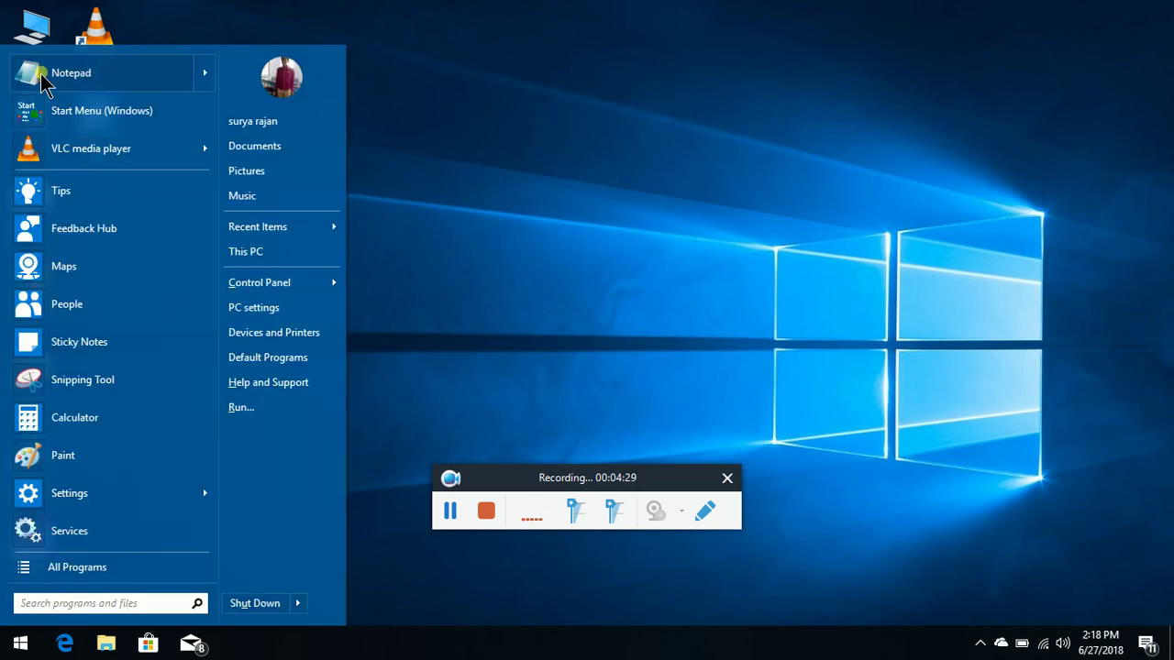
click(44, 84)
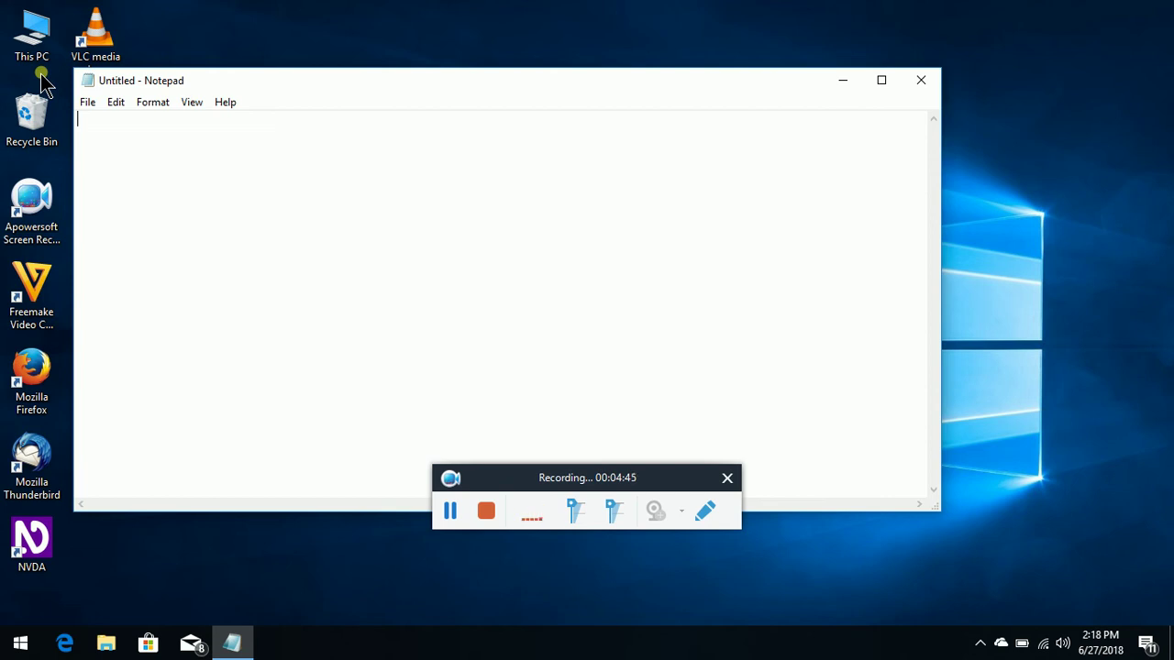
text(1234567)
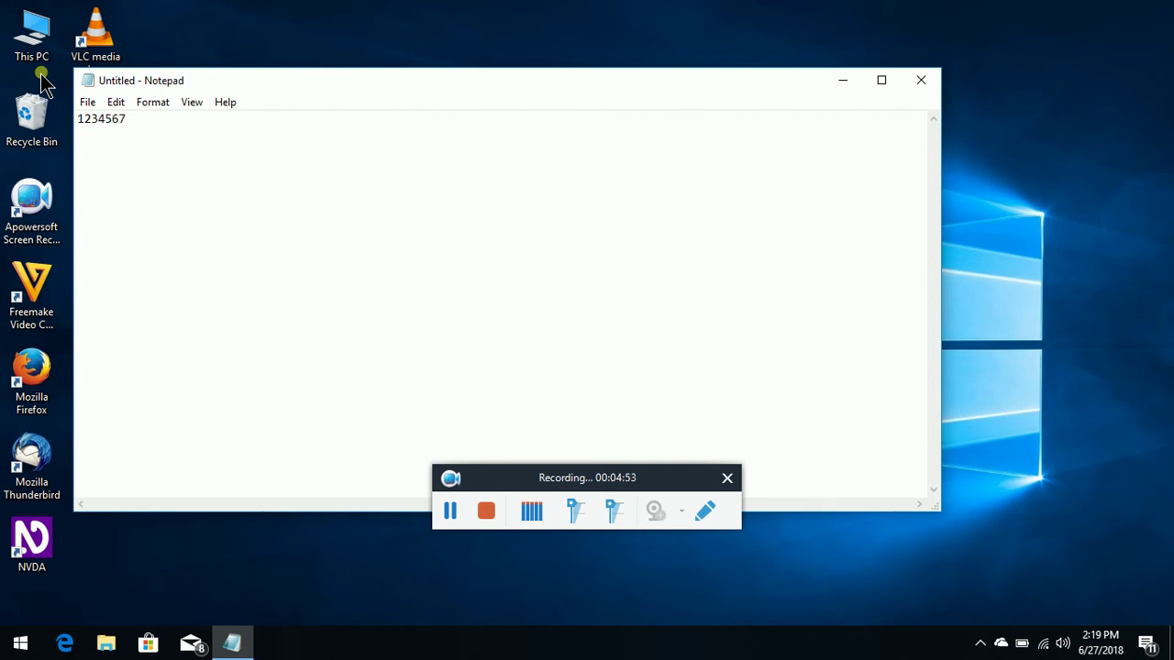
text(89)
- Close the untitled note, choosing Don't Save
key(alt+F4)
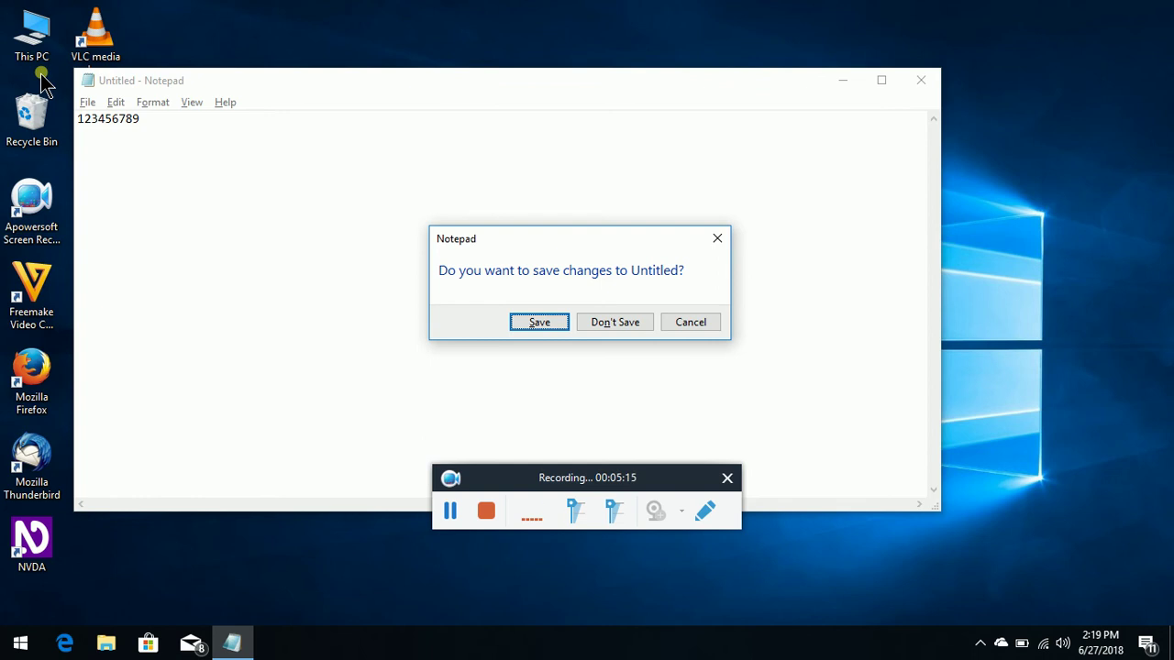
key(Tab)
key(Return)
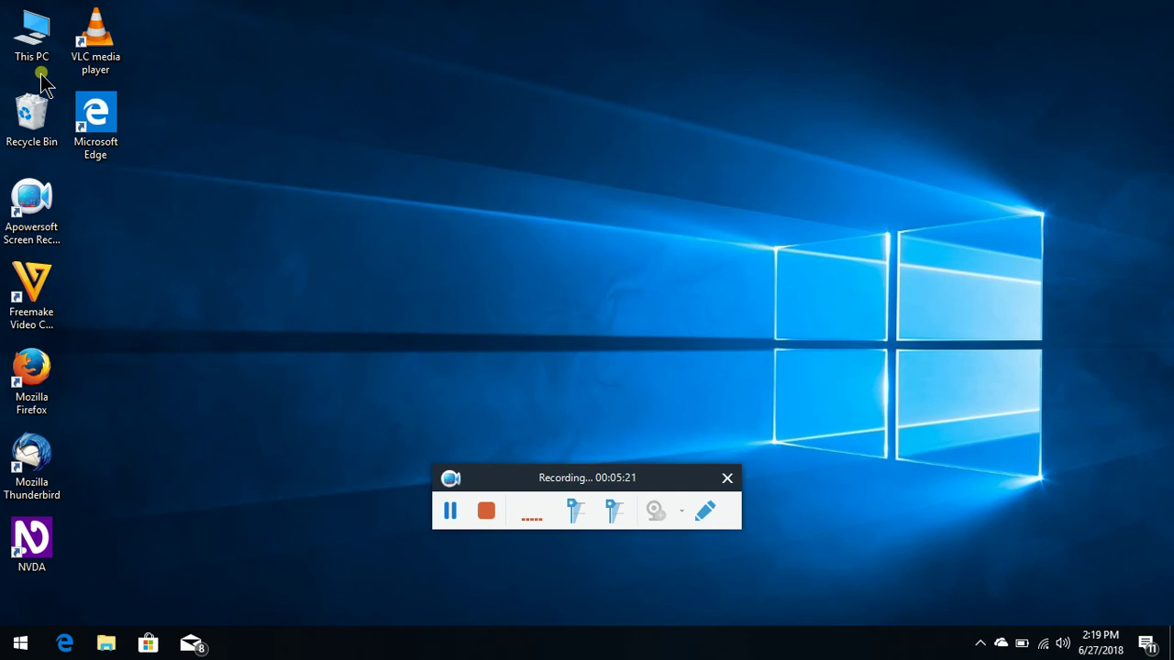
key(super)
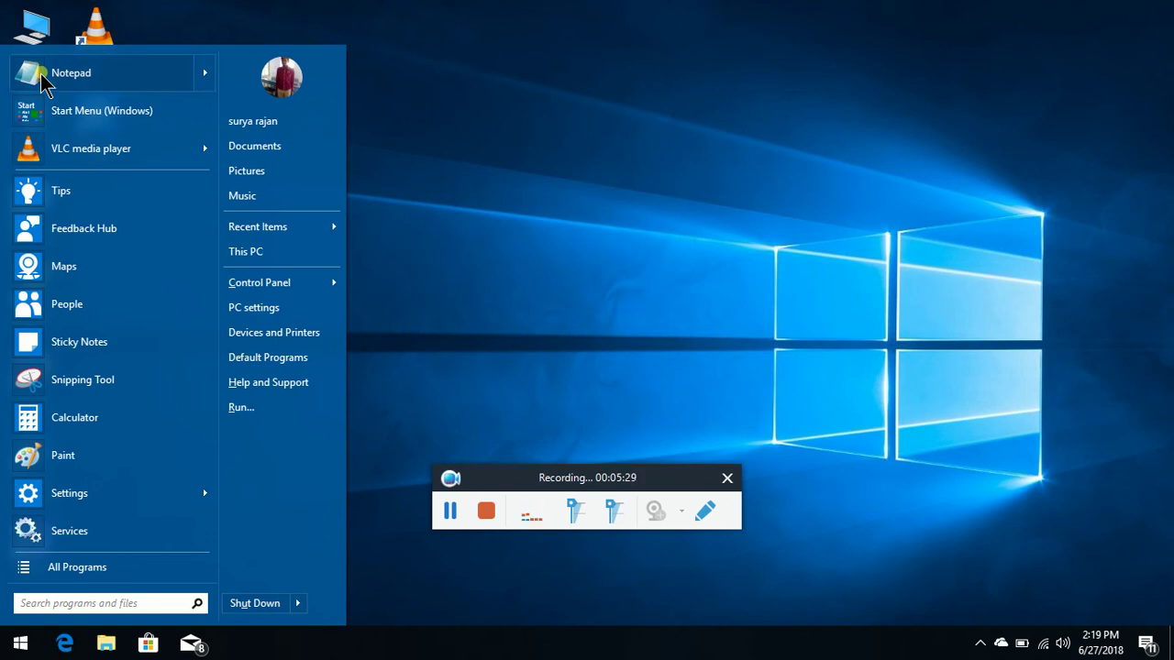
- Switch NVDA's synthesizer from Windows OneCore voices back to eSpeak NG
key(c)
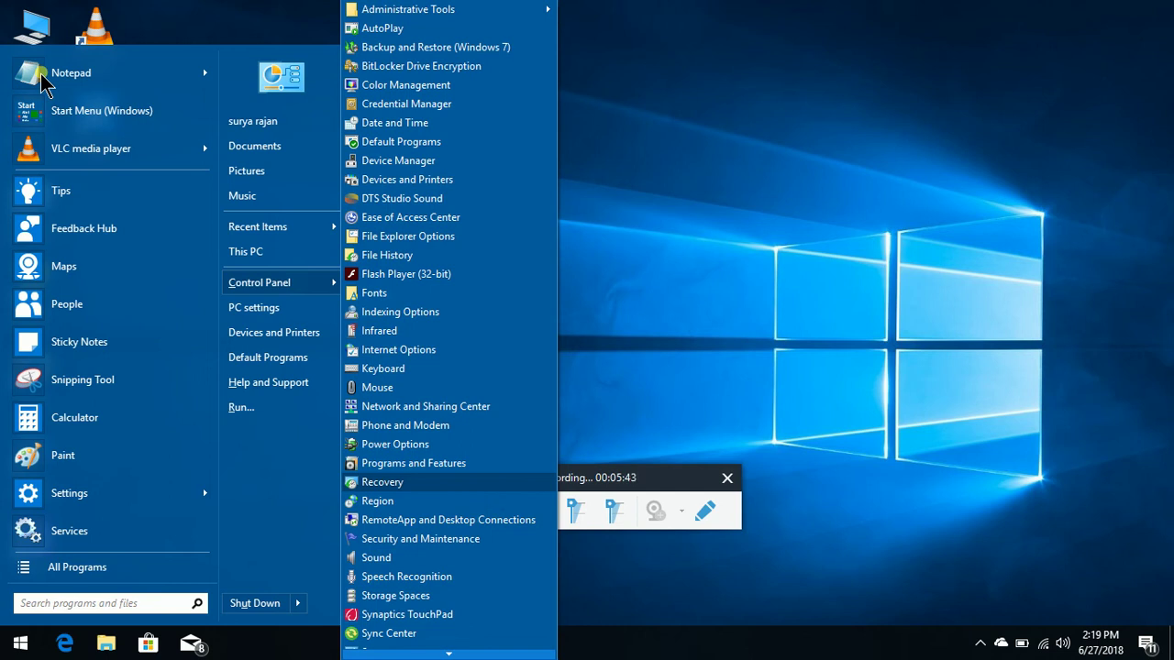
key(ctrl+Insert+s)
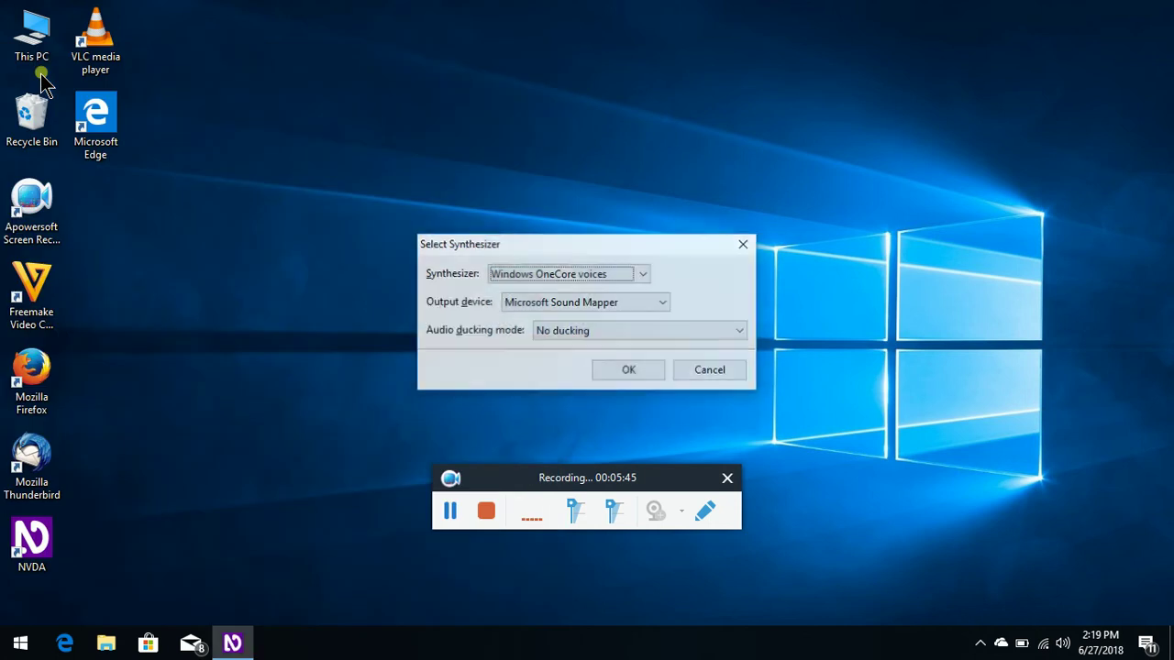
key(Up)
key(Up)
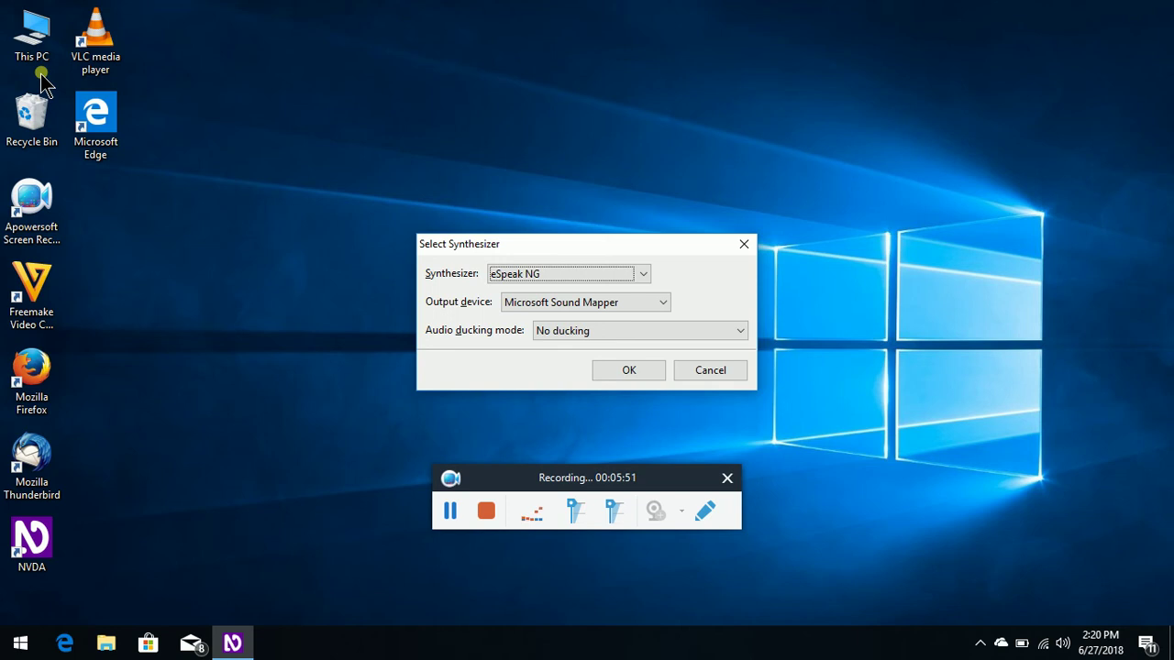
key(Return)
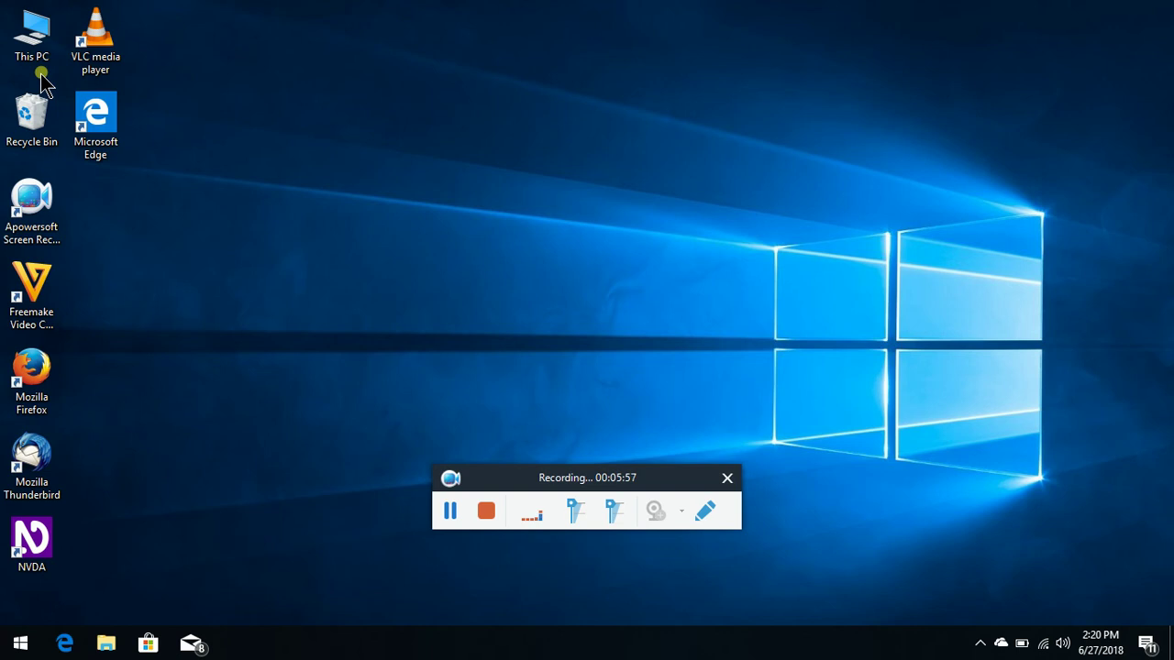
- Go from Start to Control Panel > Region, then follow Language preferences into Region & language
key(super)
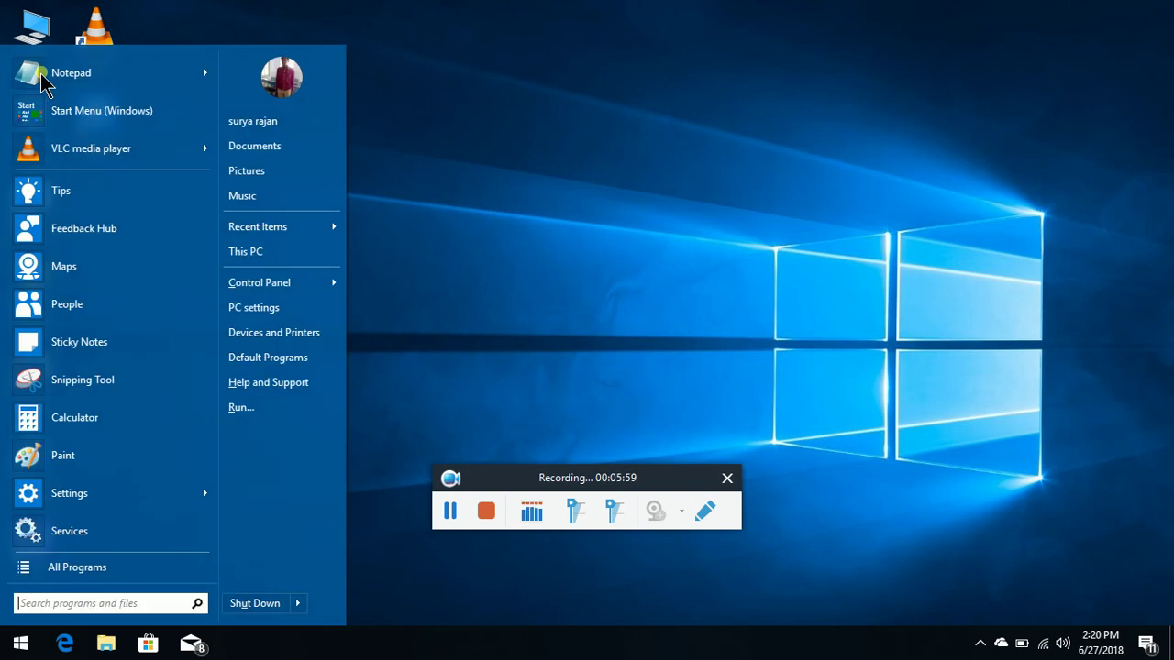
key(Down)
key(Down)
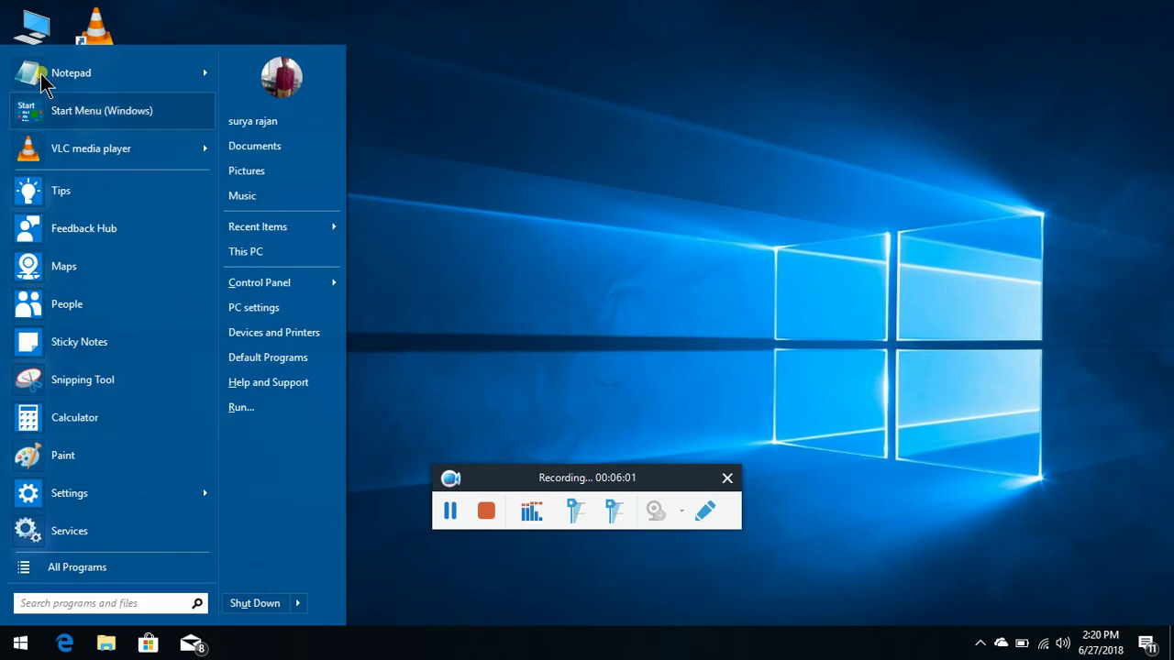
key(c)
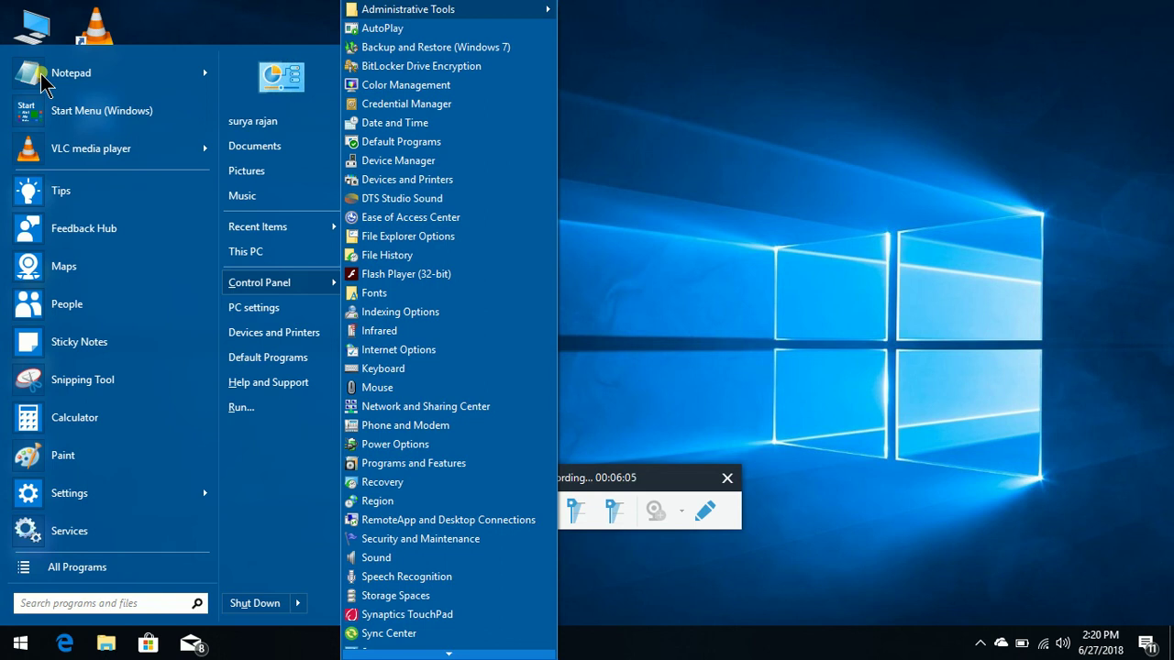
key(r)
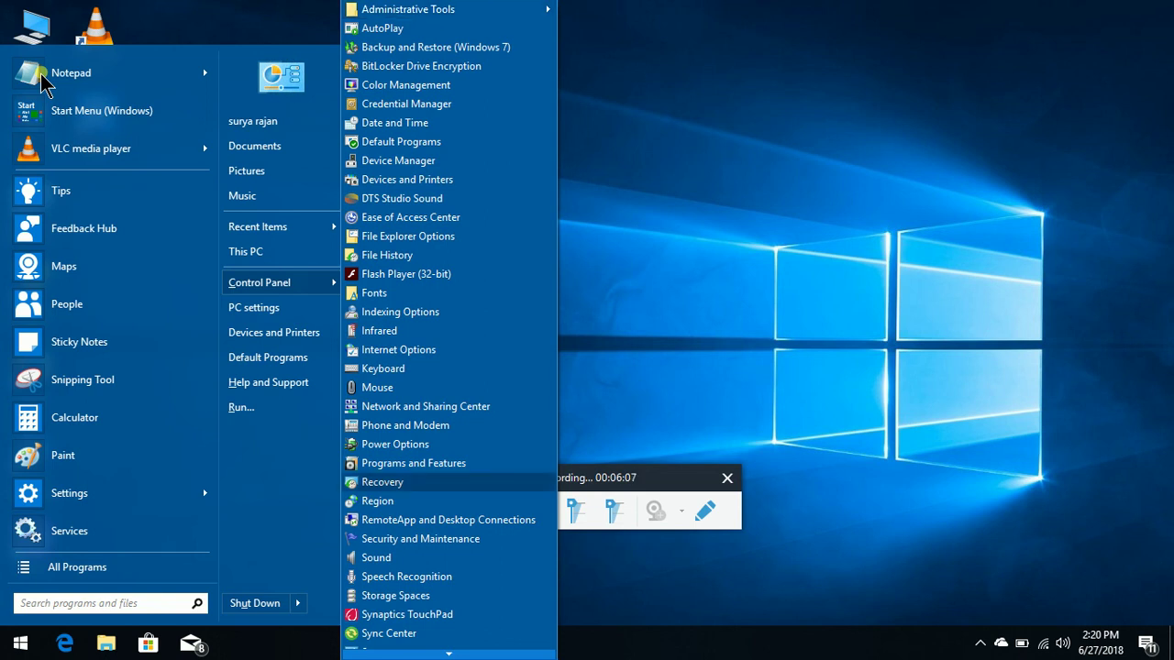
key(r)
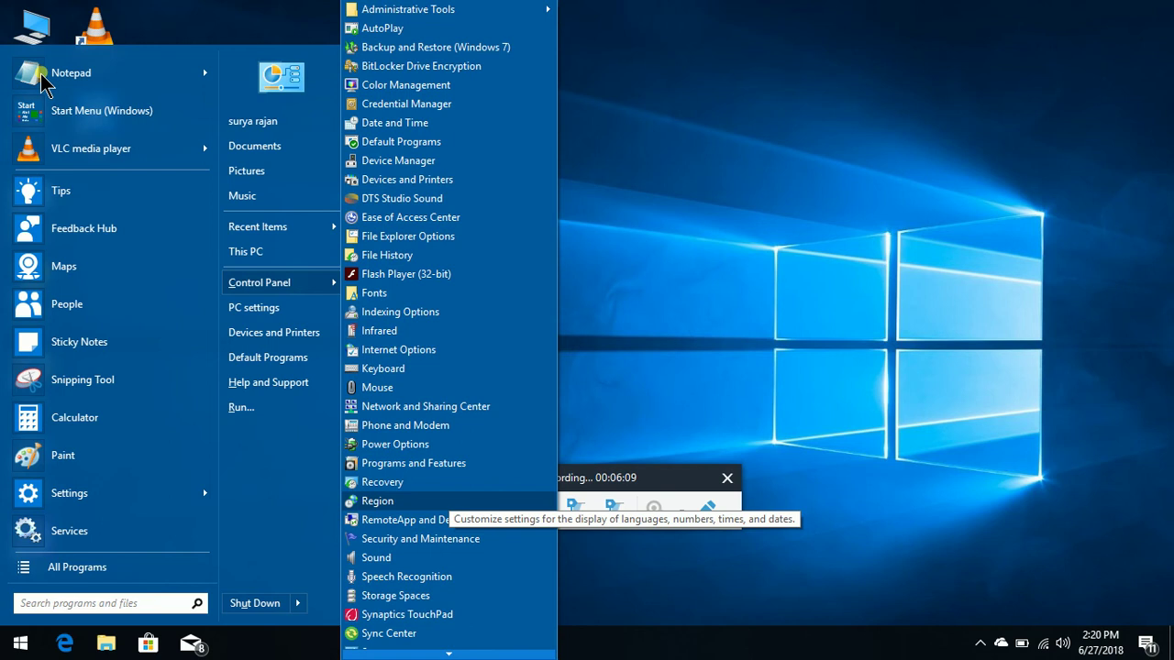
key(Return)
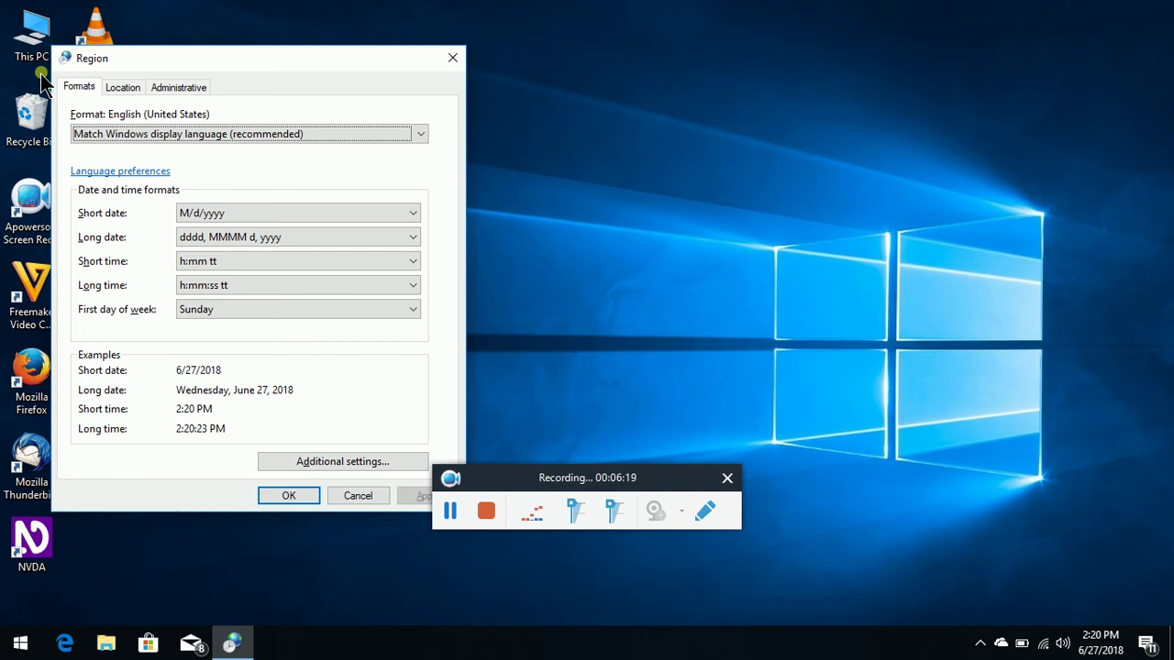
key(Tab)
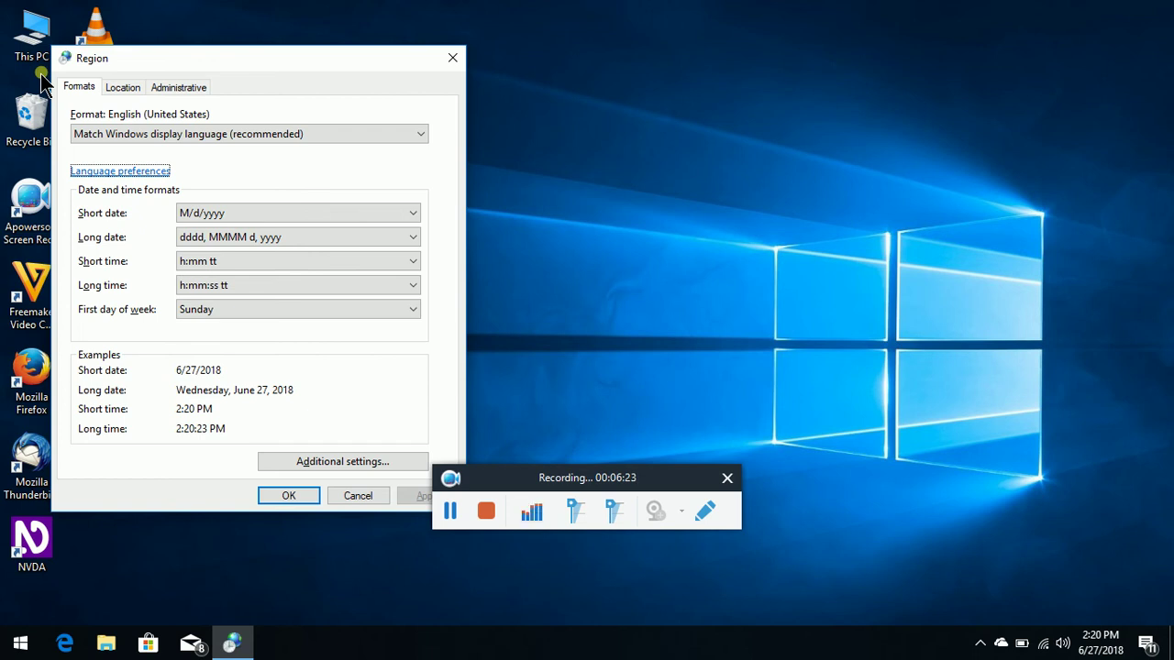
key(Return)
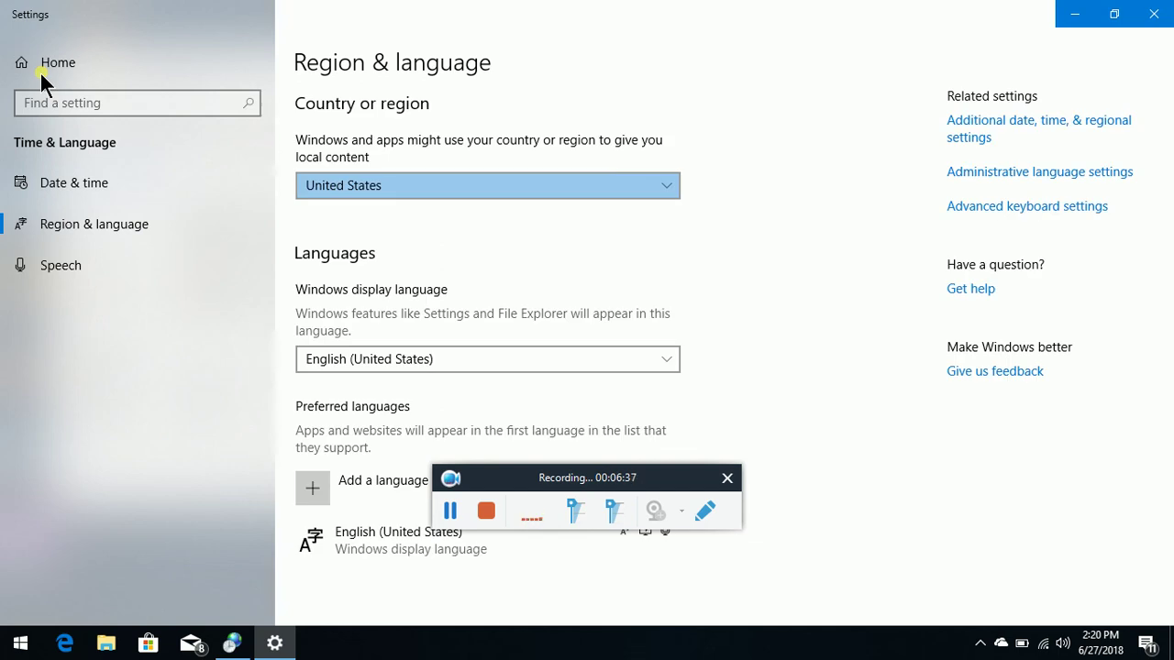
key(Tab)
key(shift+Tab)
- Change Country or region from Iceland to India, then move toward Add a language
key(Down)
key(i)
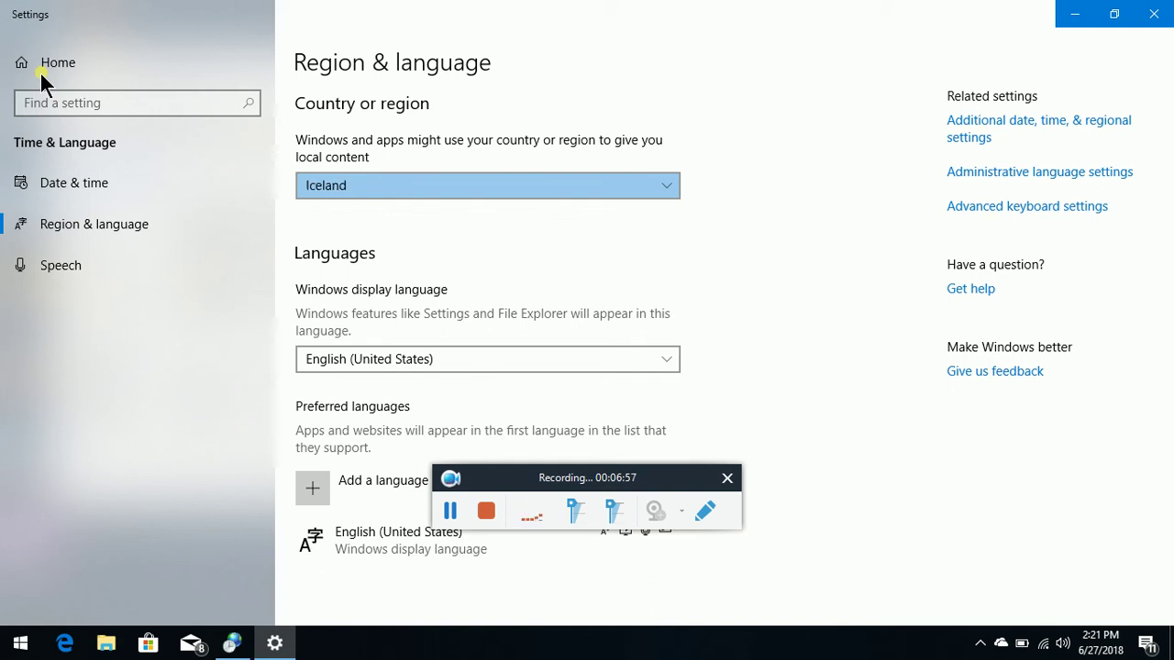
key(i)
key(Tab)
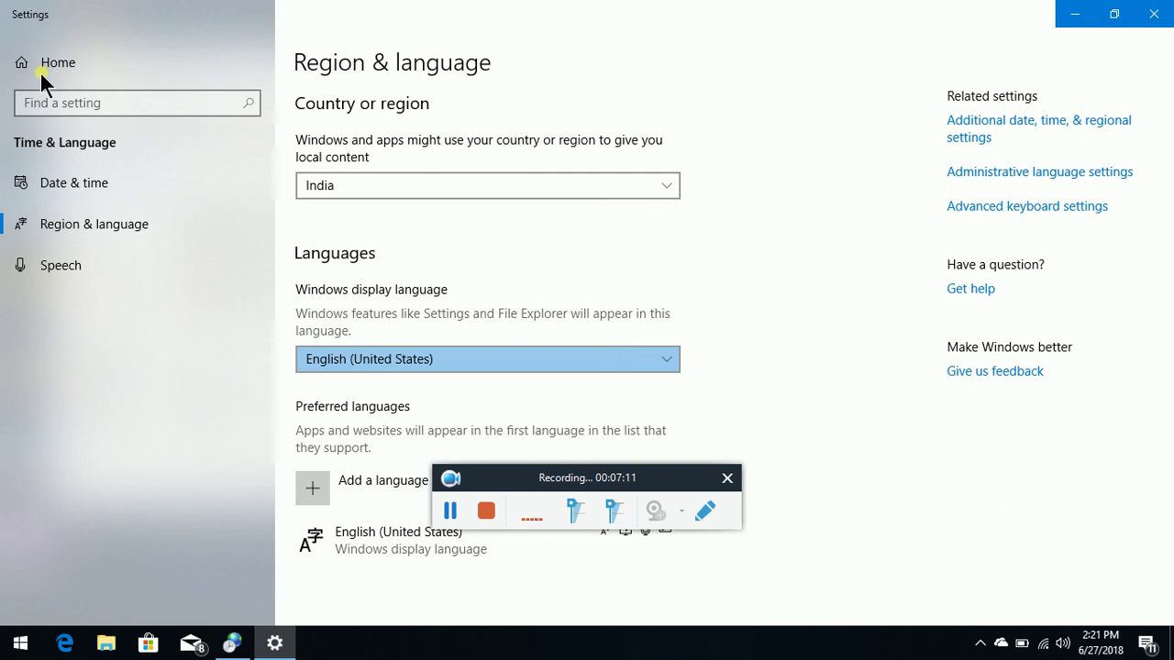
key(Tab)
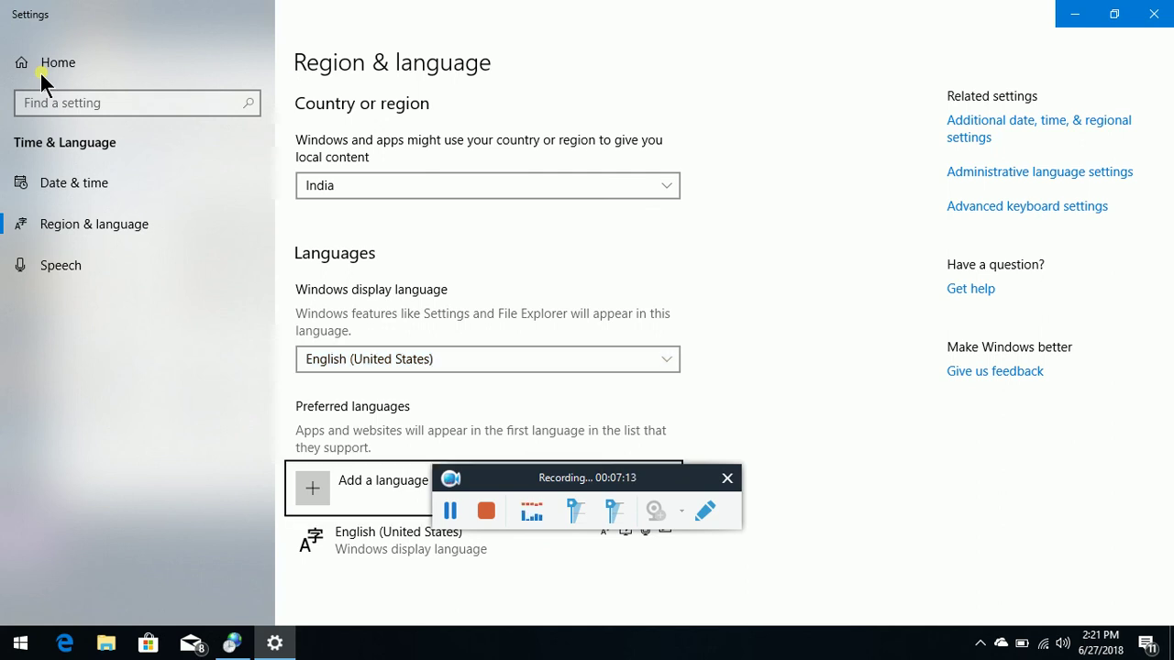
- Search installable languages for 'tamil' and select Tamil (India) over Tamil (Sri Lanka)
key(Return)
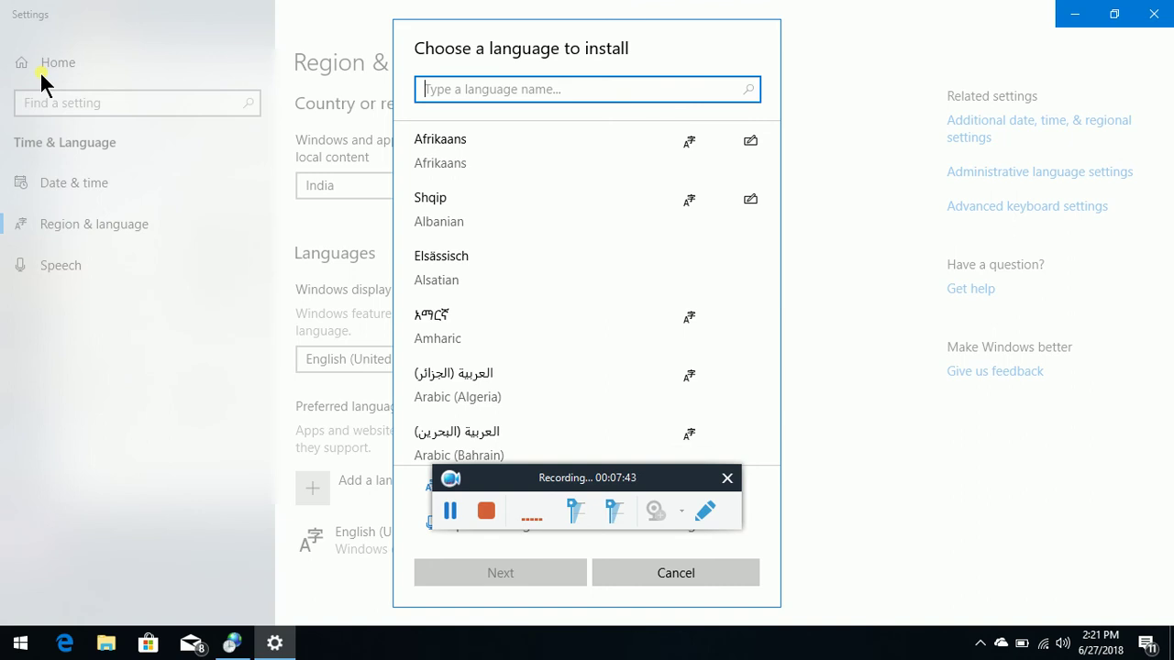
text(ta)
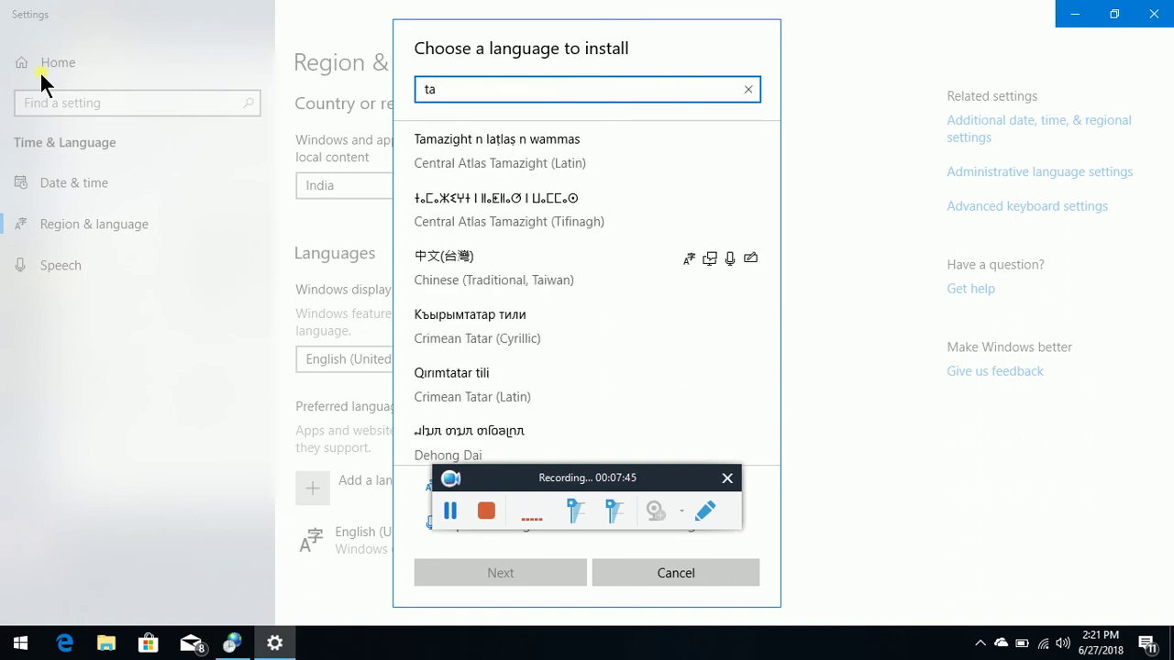
text(m)
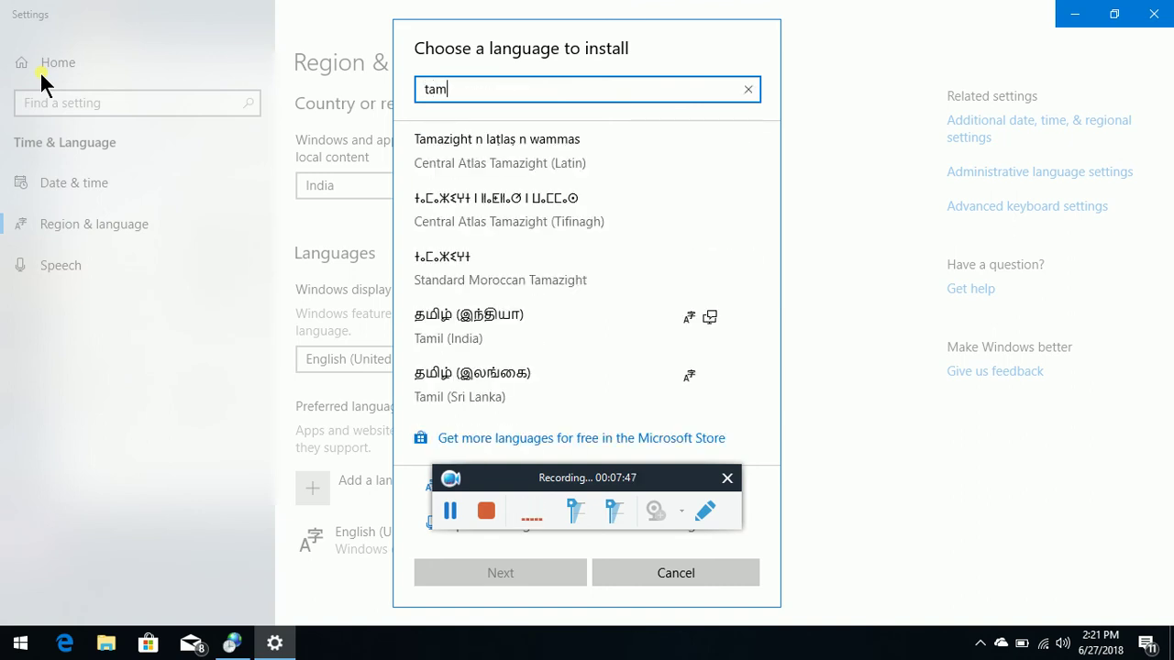
text(il)
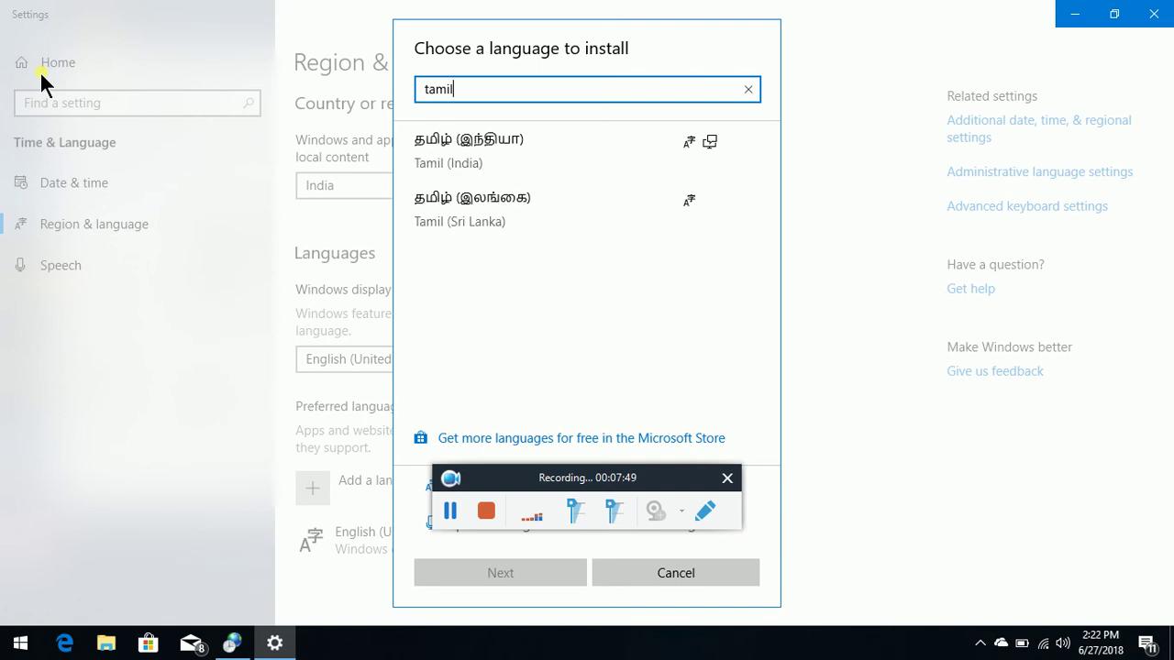
key(Tab)
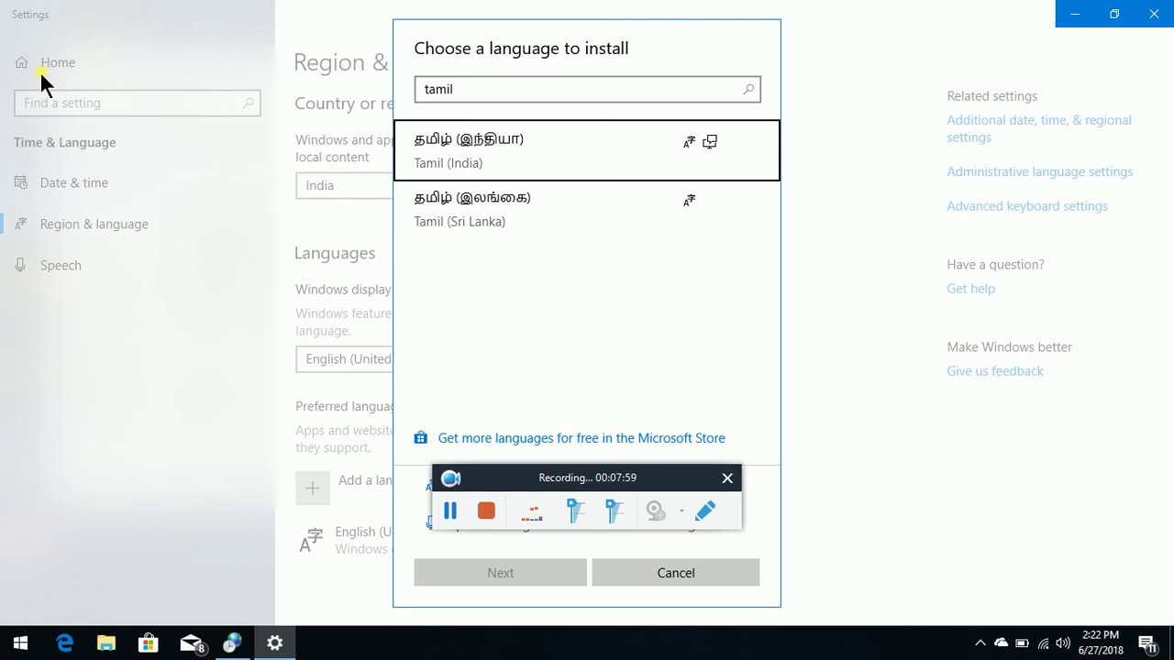
key(Down)
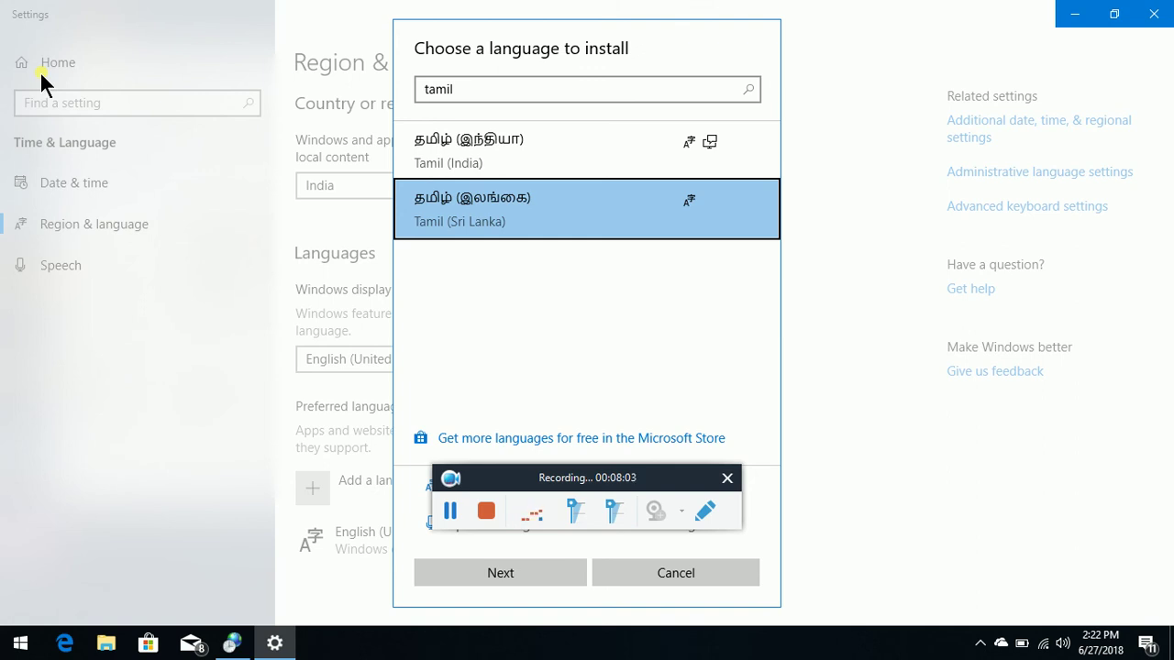
key(Up)
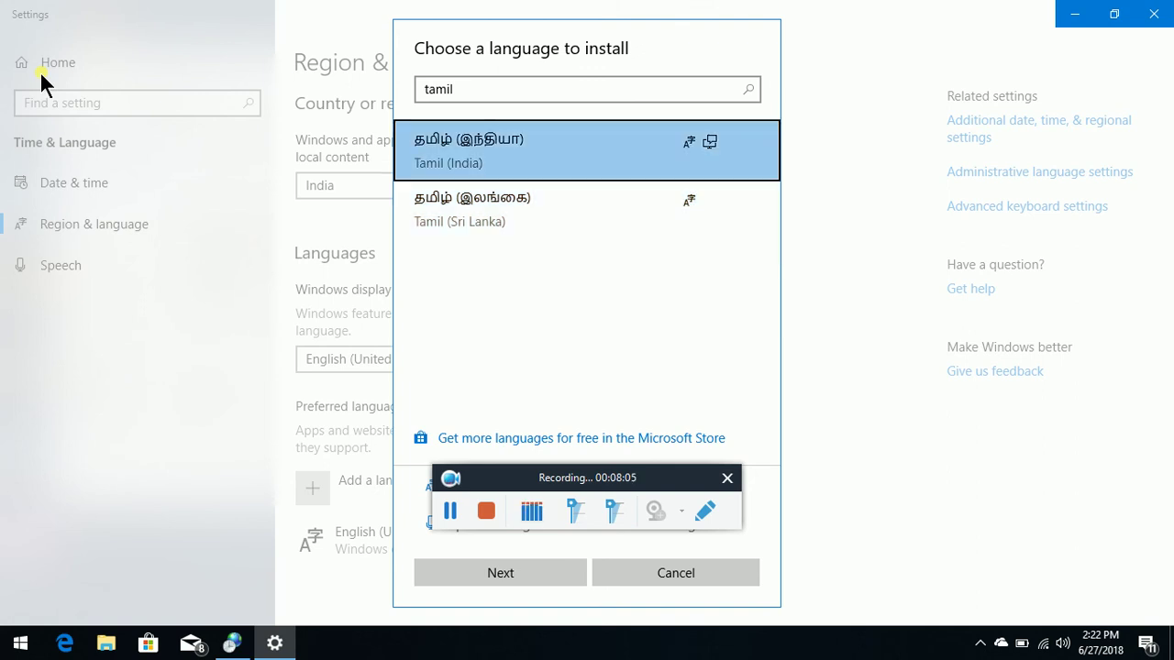
key(Tab)
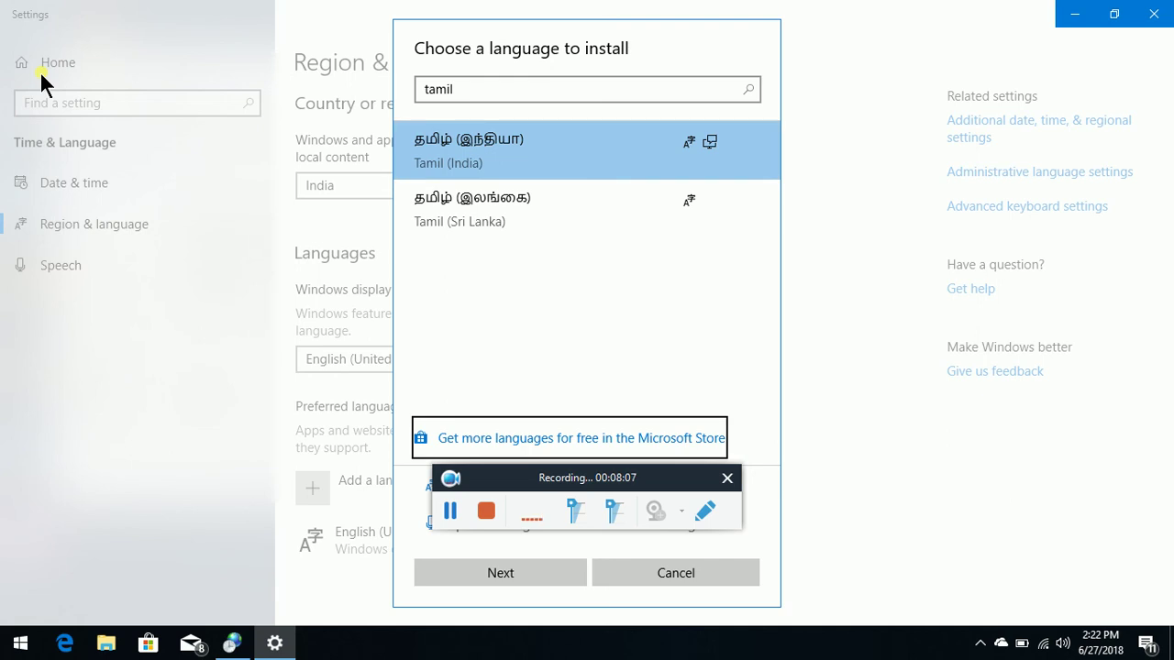
key(Tab)
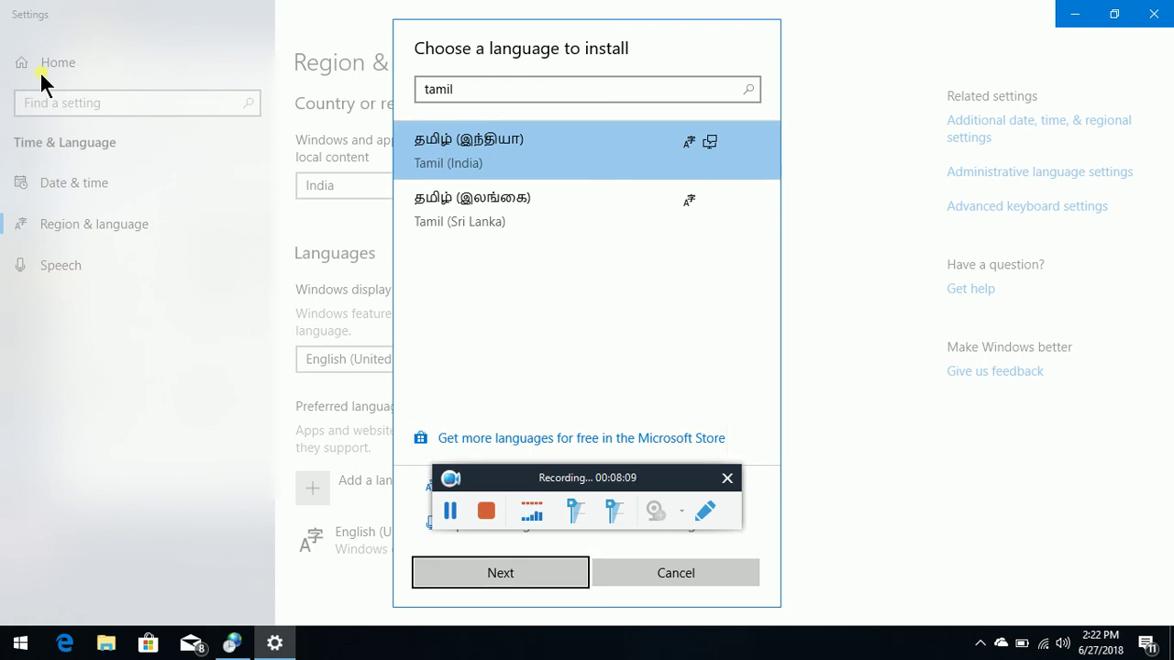
- Install Tamil (India) with its Speech (9 MB) language feature selected
key(space)
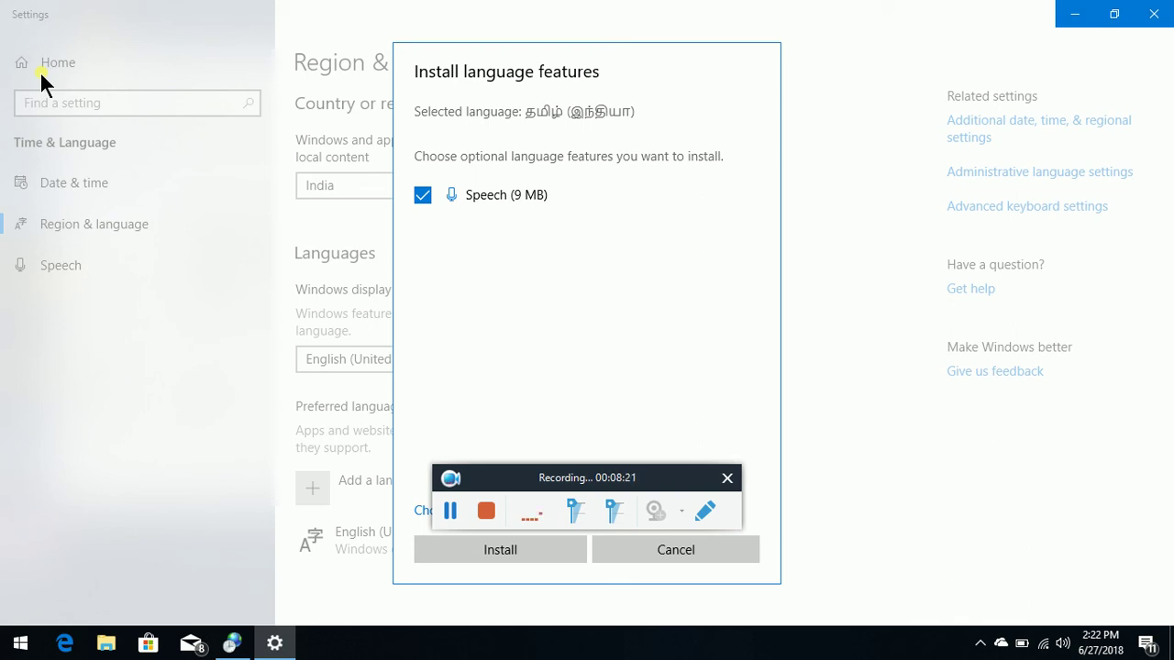
key(Tab)
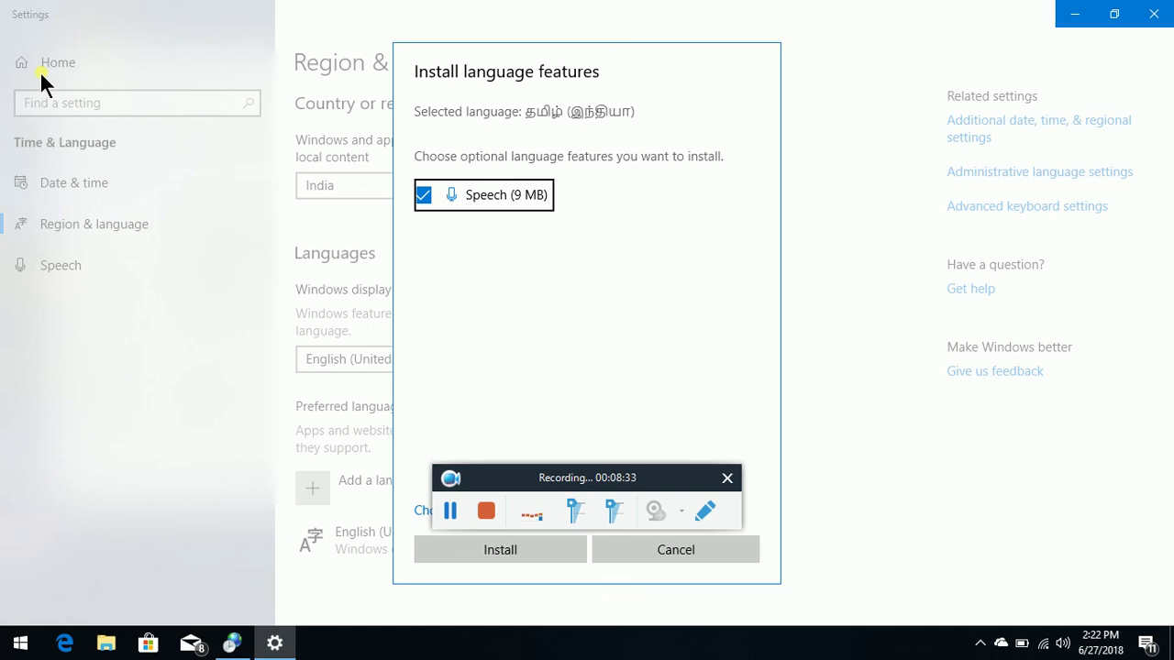
key(Tab)
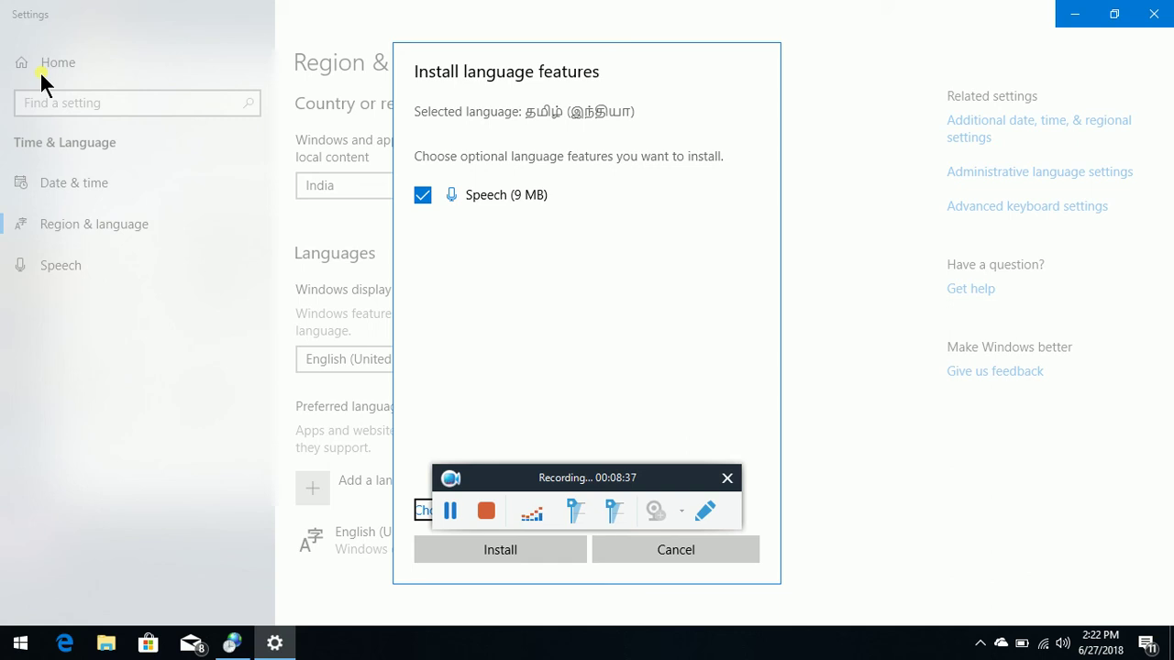
key(Tab)
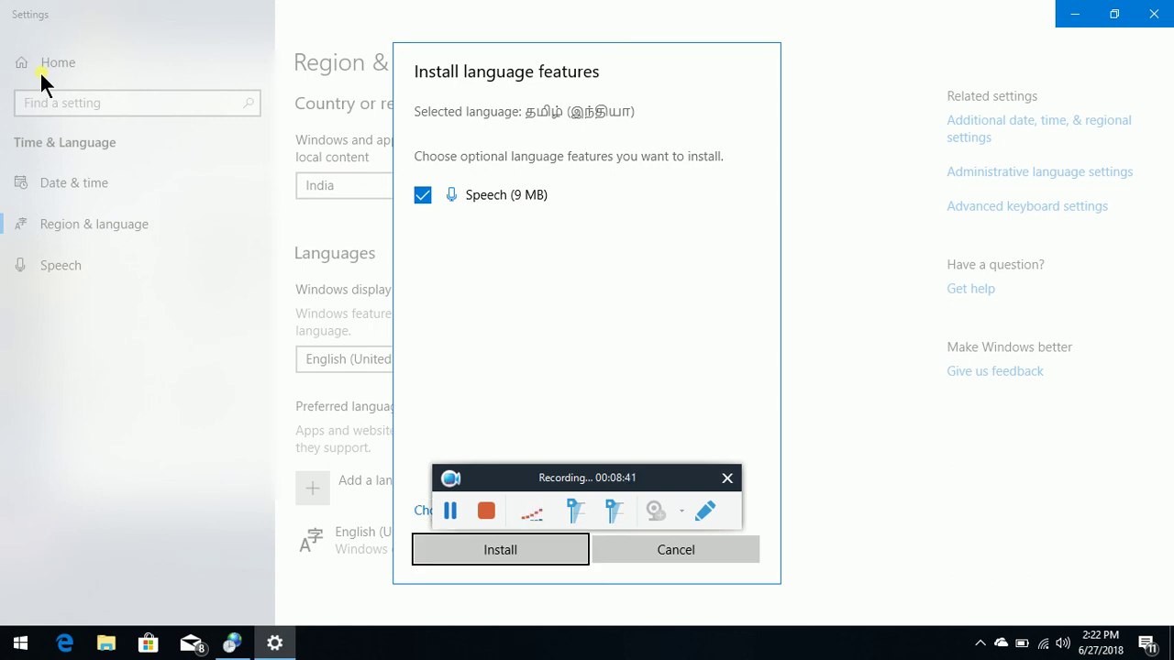
key(space)
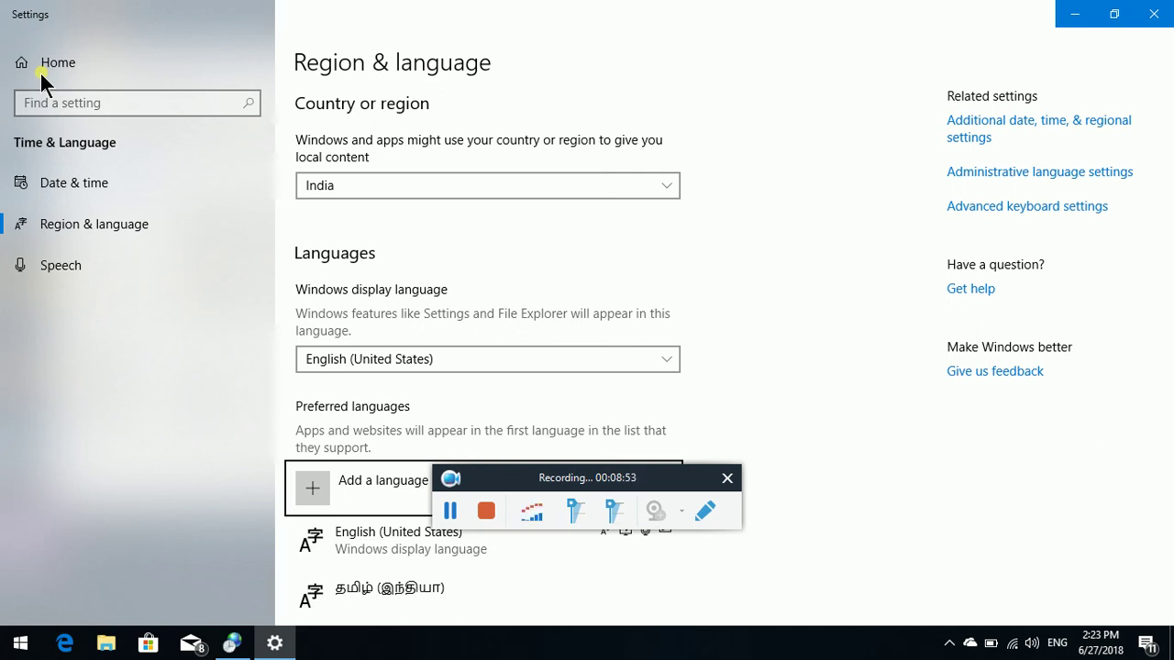
scroll(44, 83, down, 1)
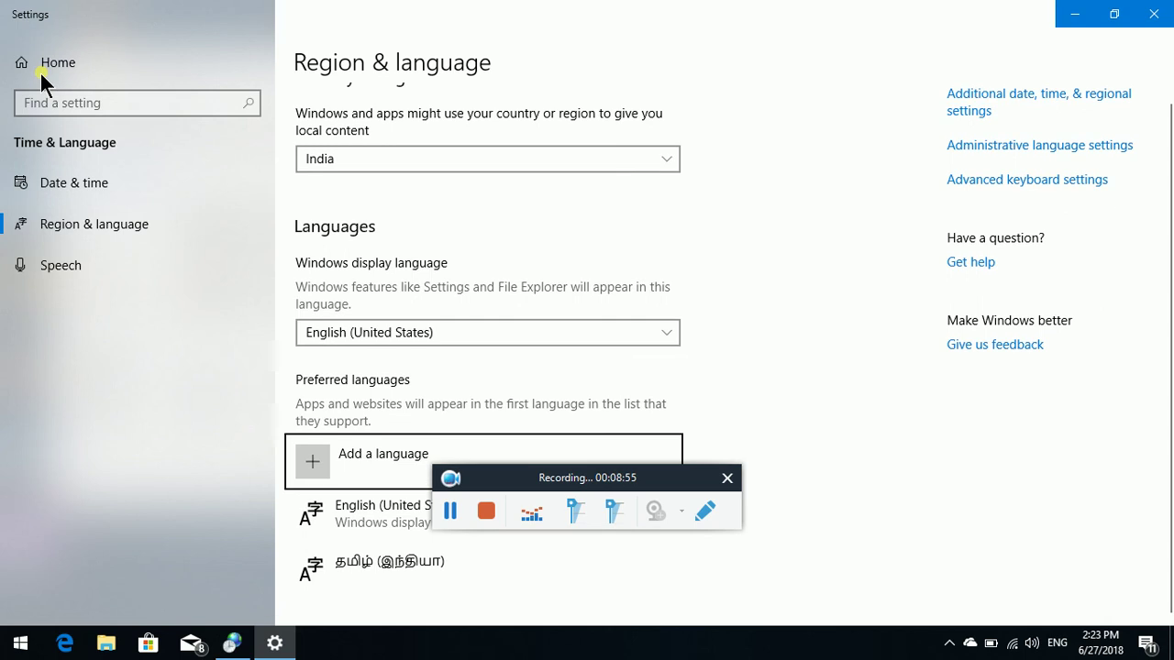
scroll(44, 82, up, 1)
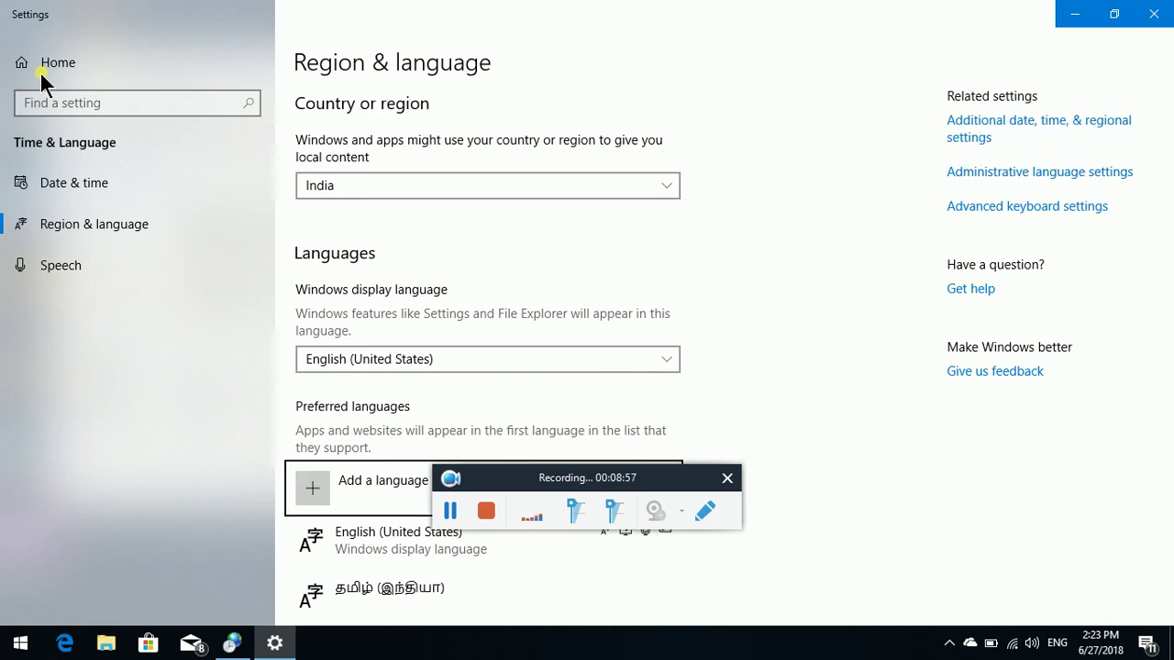
key(Tab)
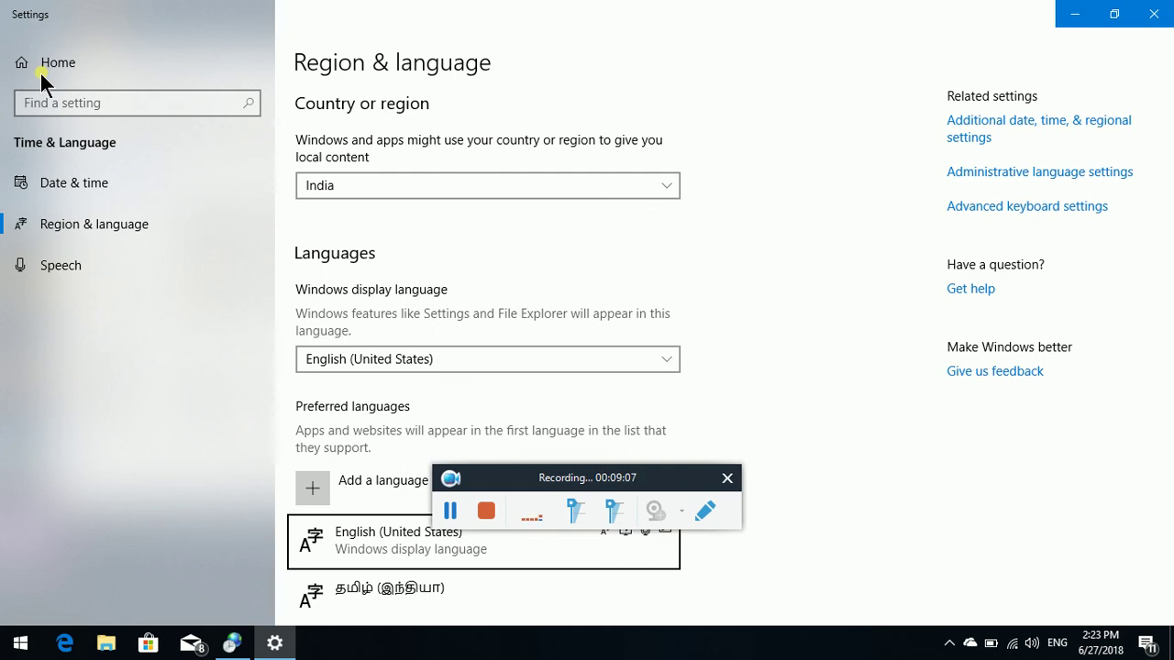
key(Down)
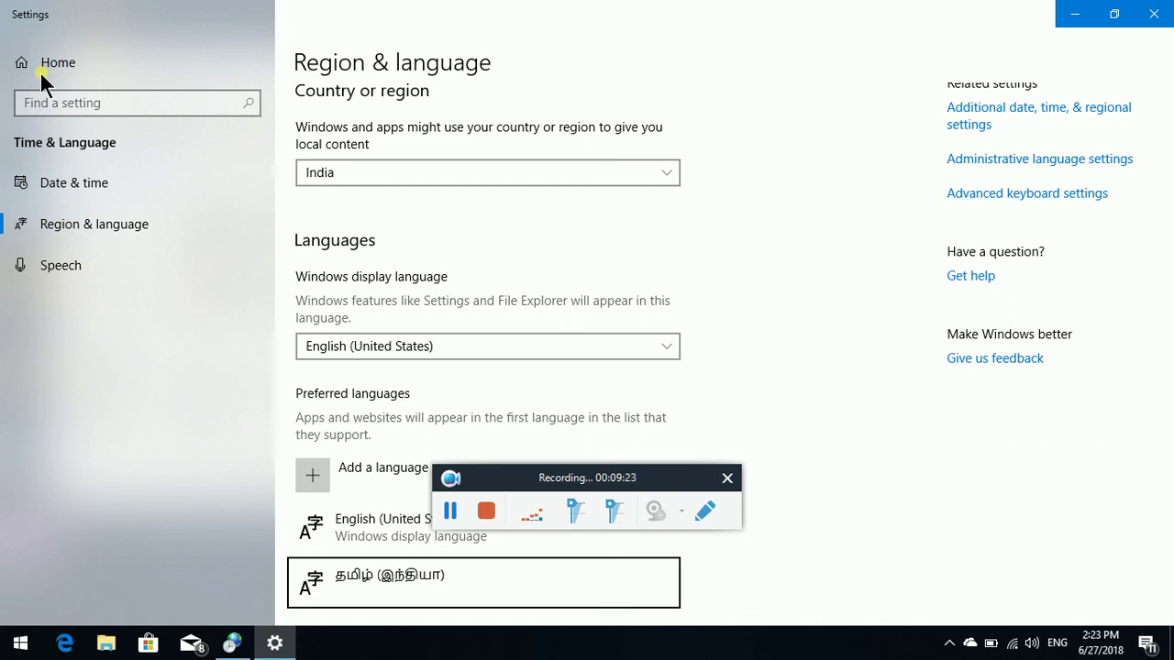
key(alt+shift)
key(alt+shift)
key(Tab)
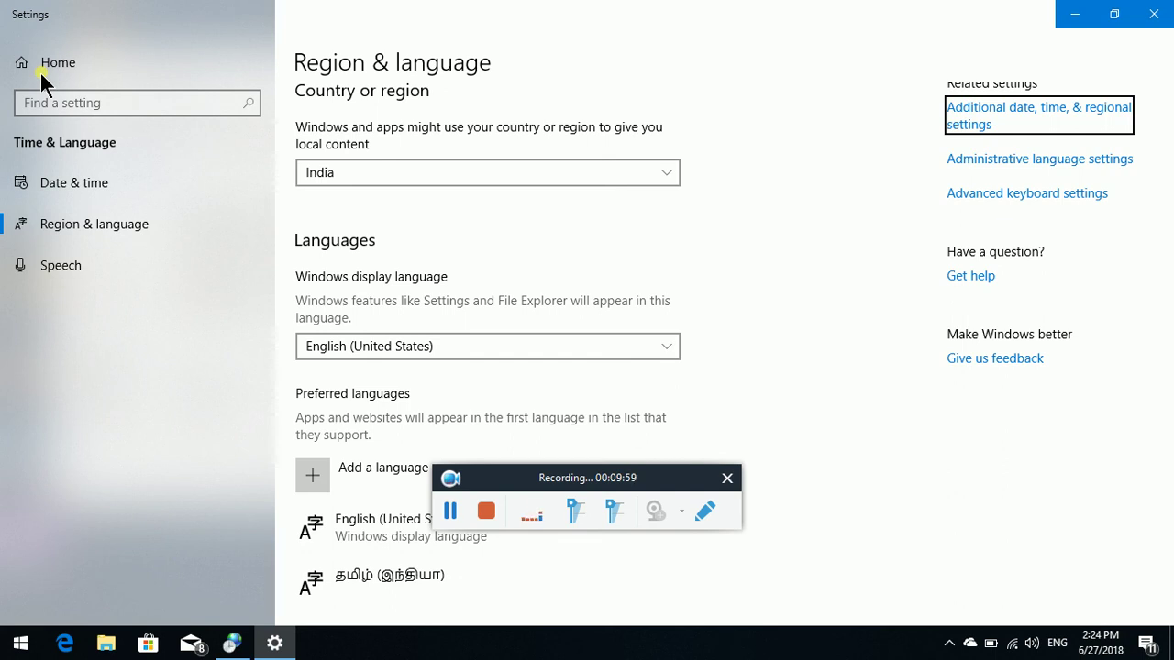
- Go from the related links to the left navigation, past Date & time and Region & language, to Speech
key(Tab)
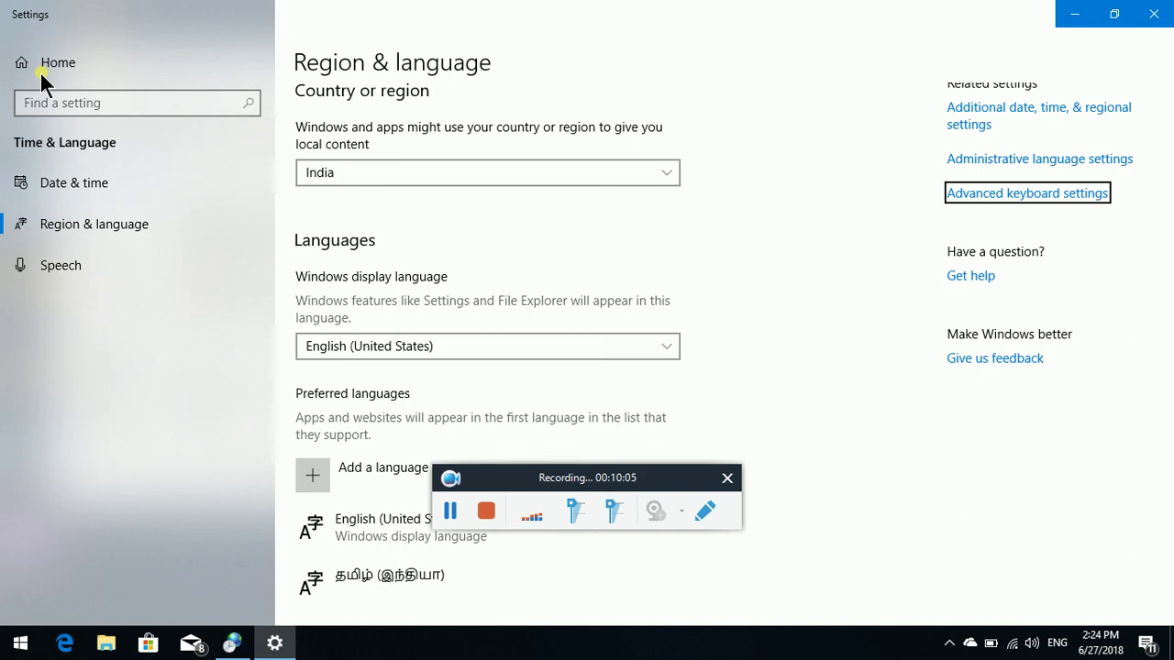
key(Tab)
key(Tab)
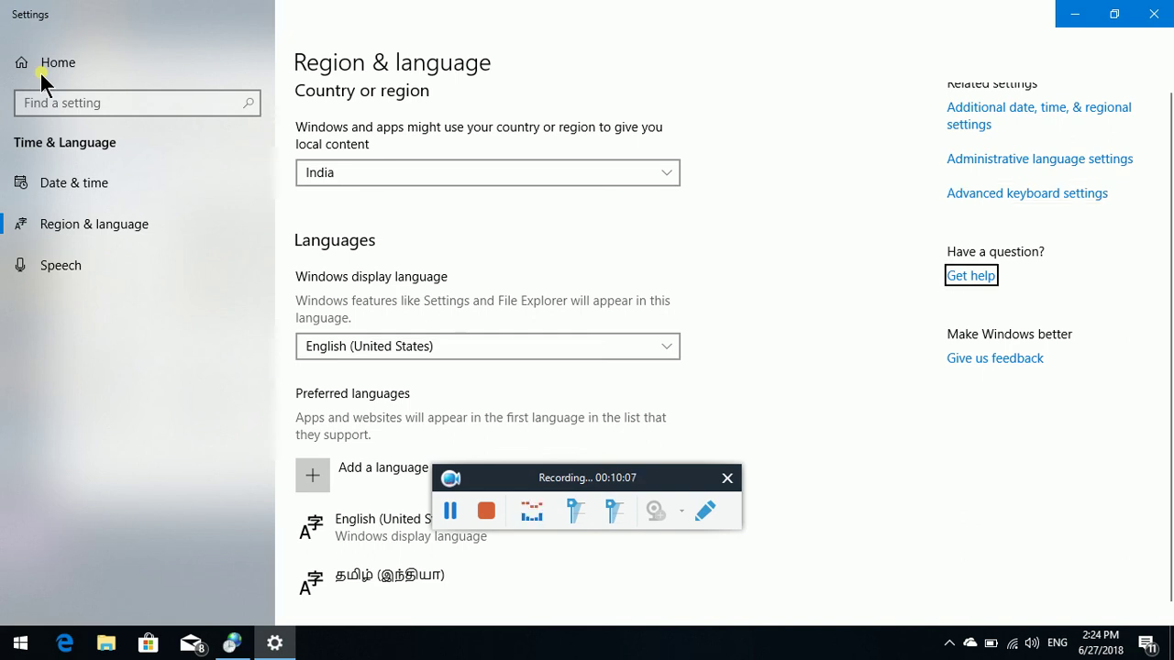
key(Tab)
key(Tab)
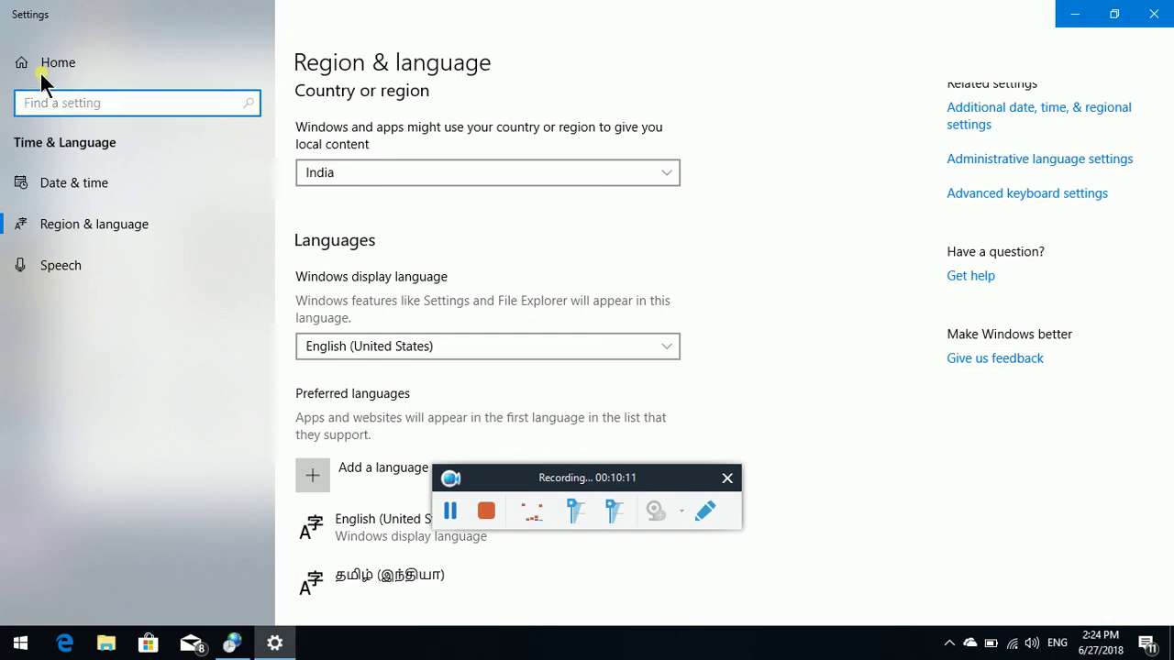
key(Tab)
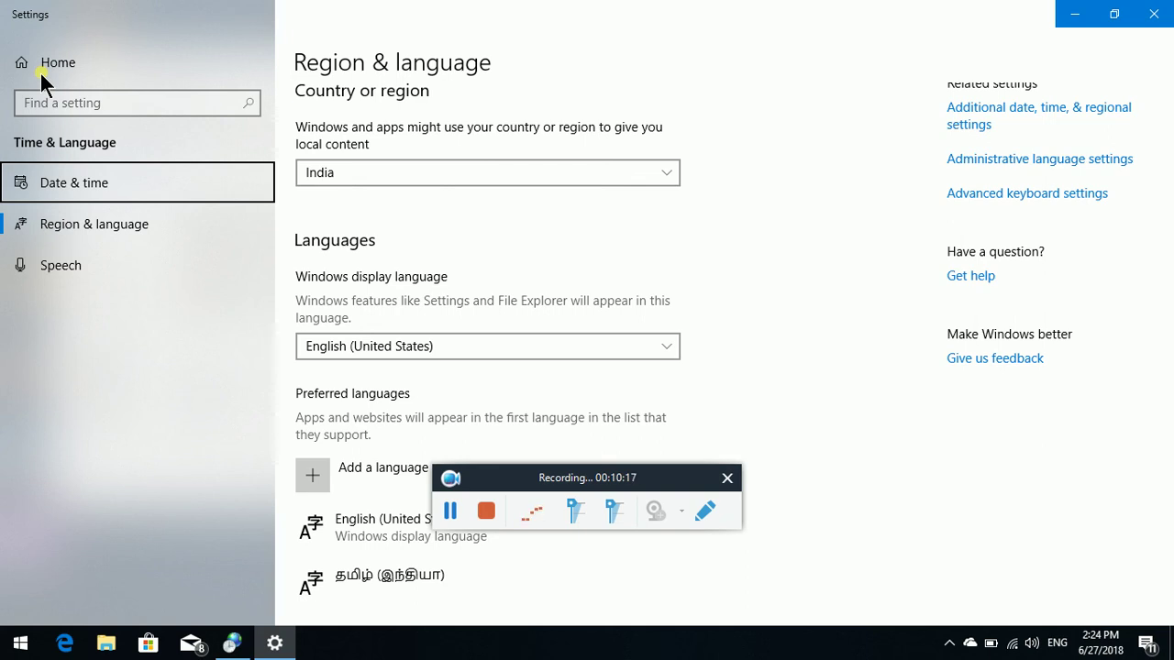
key(Down)
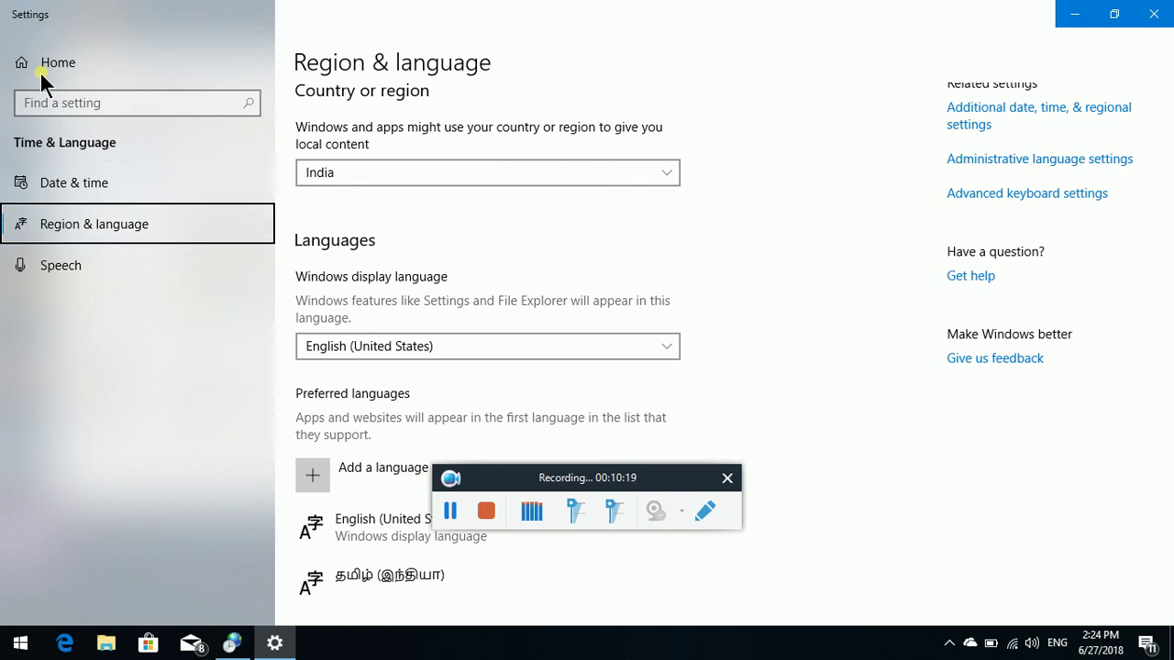
key(Down)
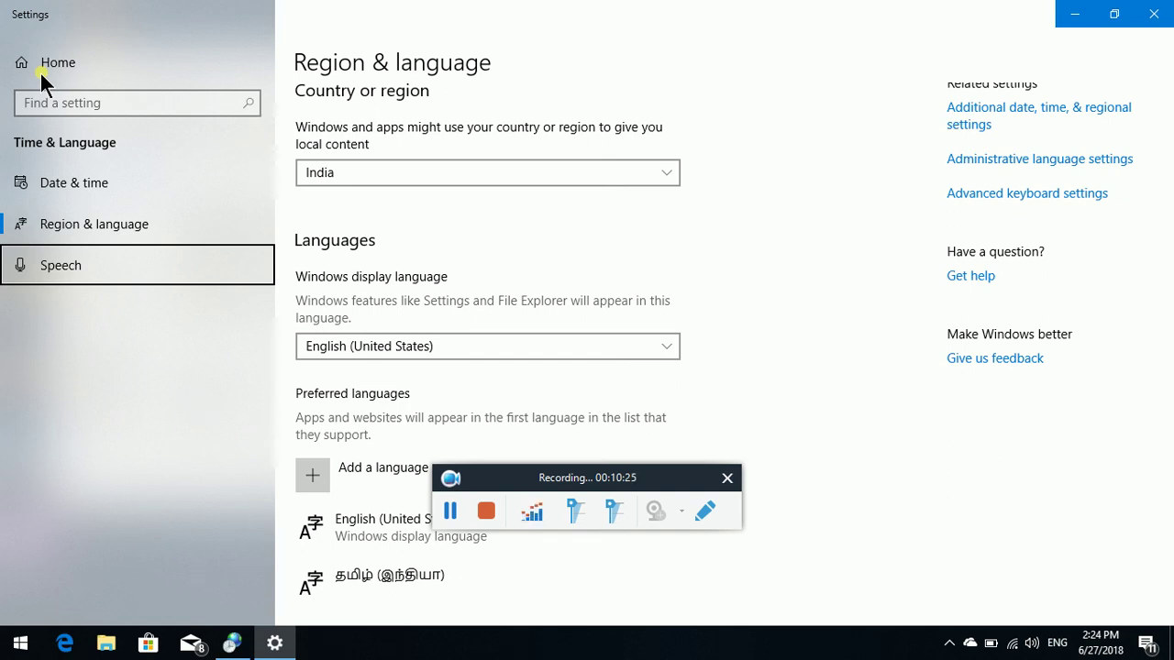
key(Return)
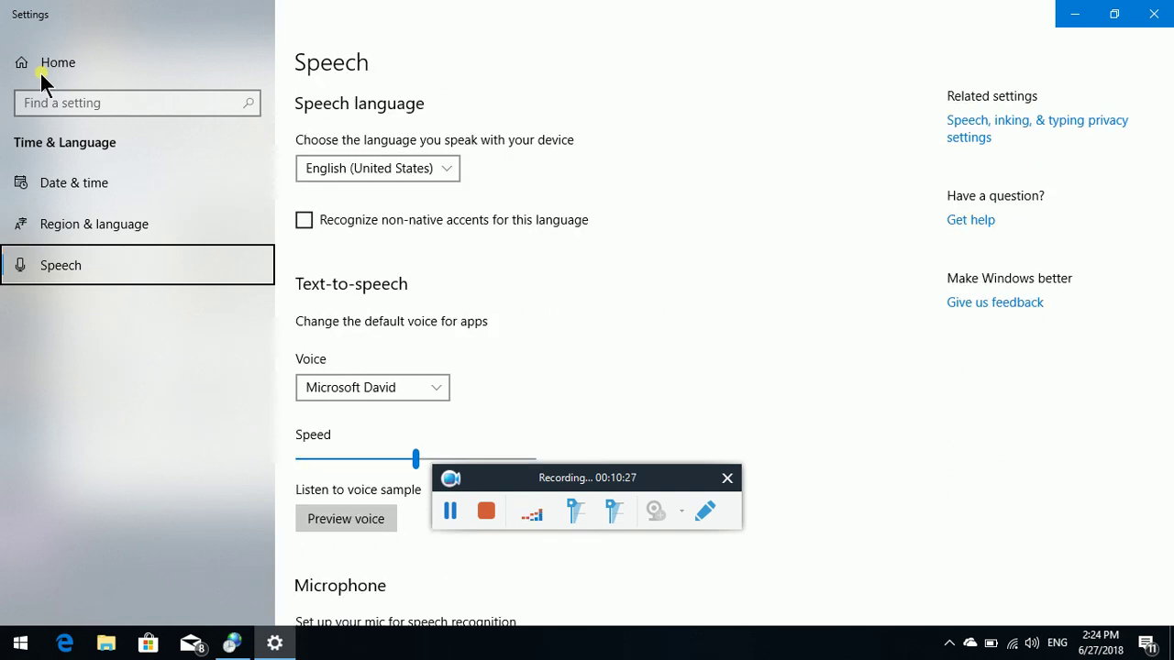
- Change the text-to-speech voice from Microsoft David to Microsoft Valluvar
key(Tab)
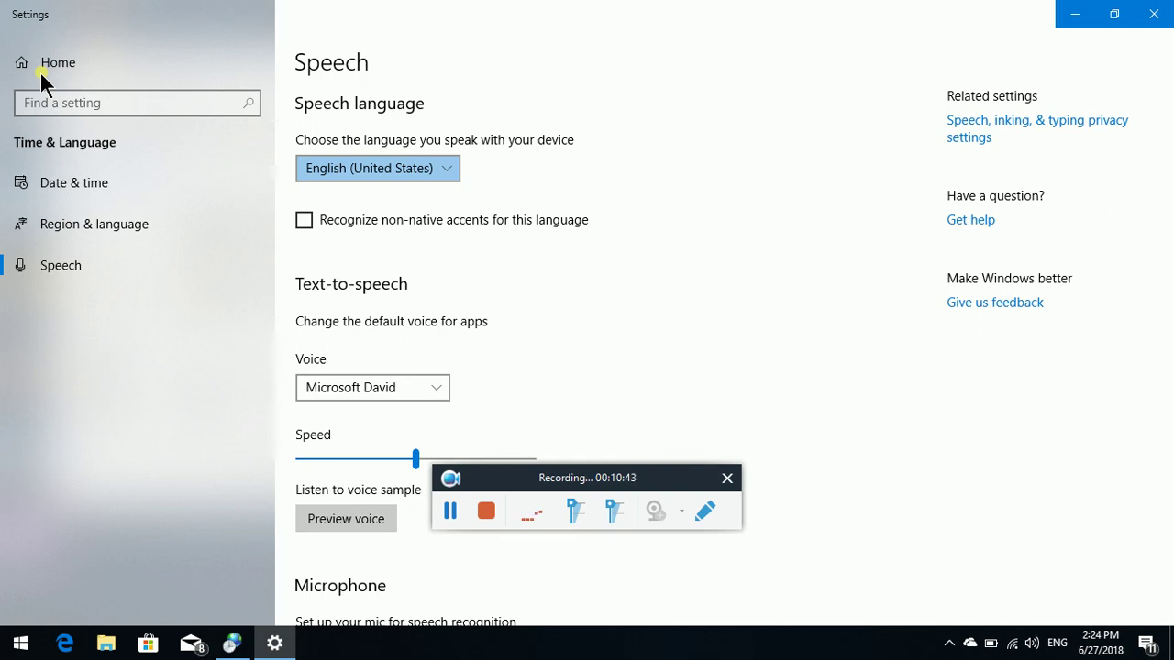
key(Tab)
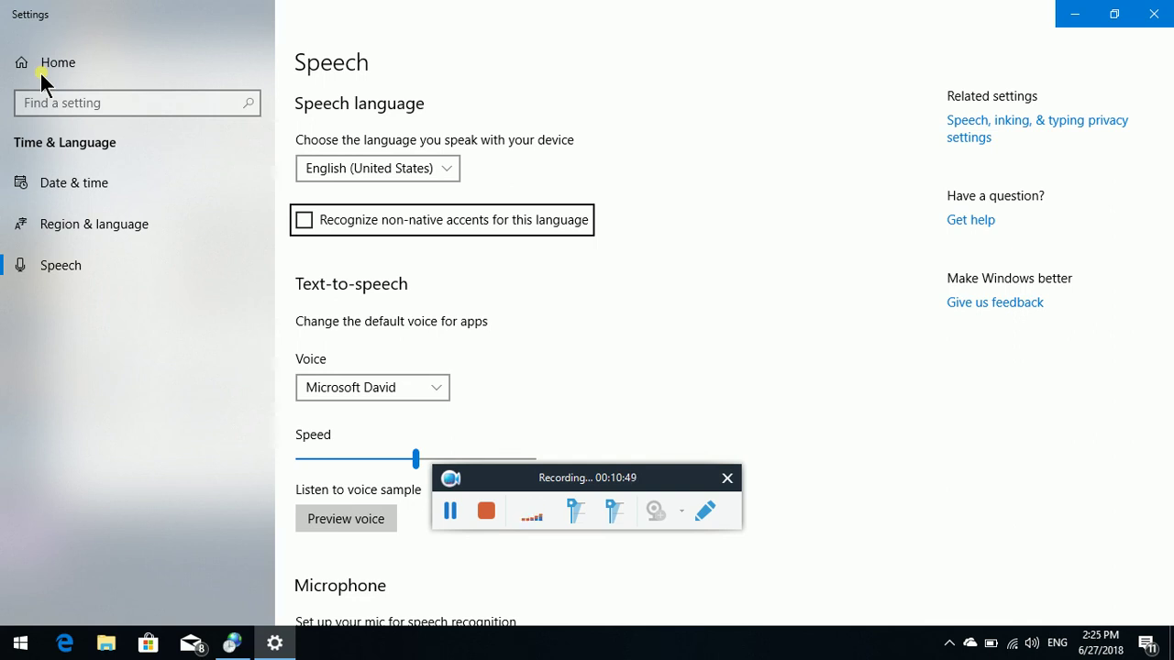
key(Tab)
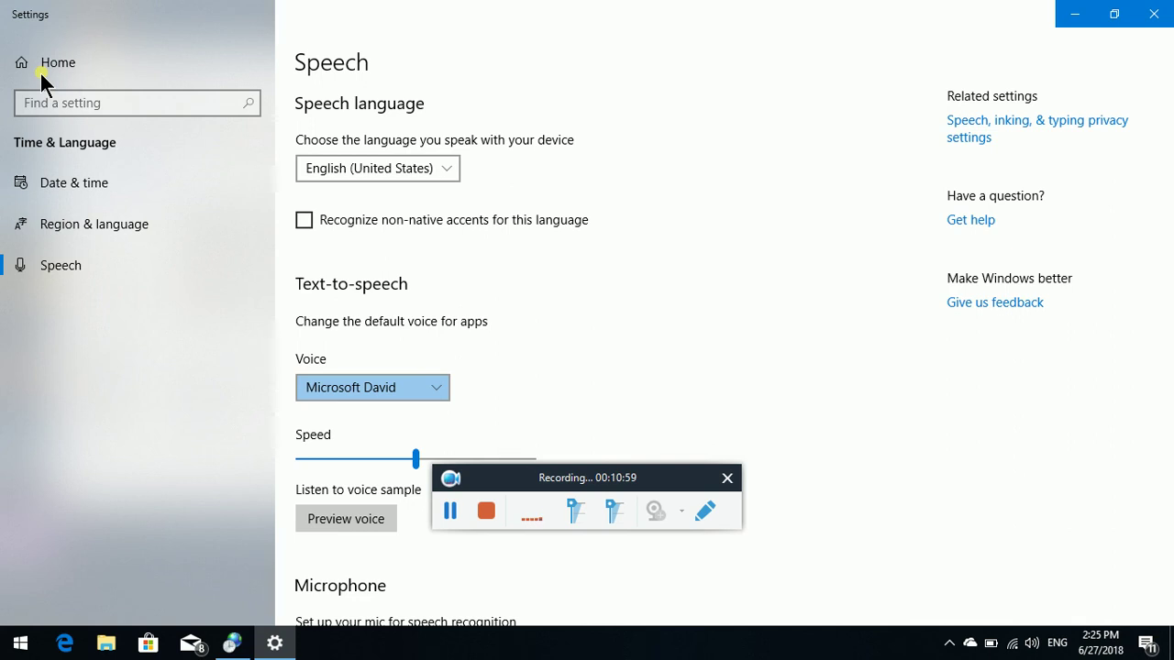
key(Down)
key(Tab)
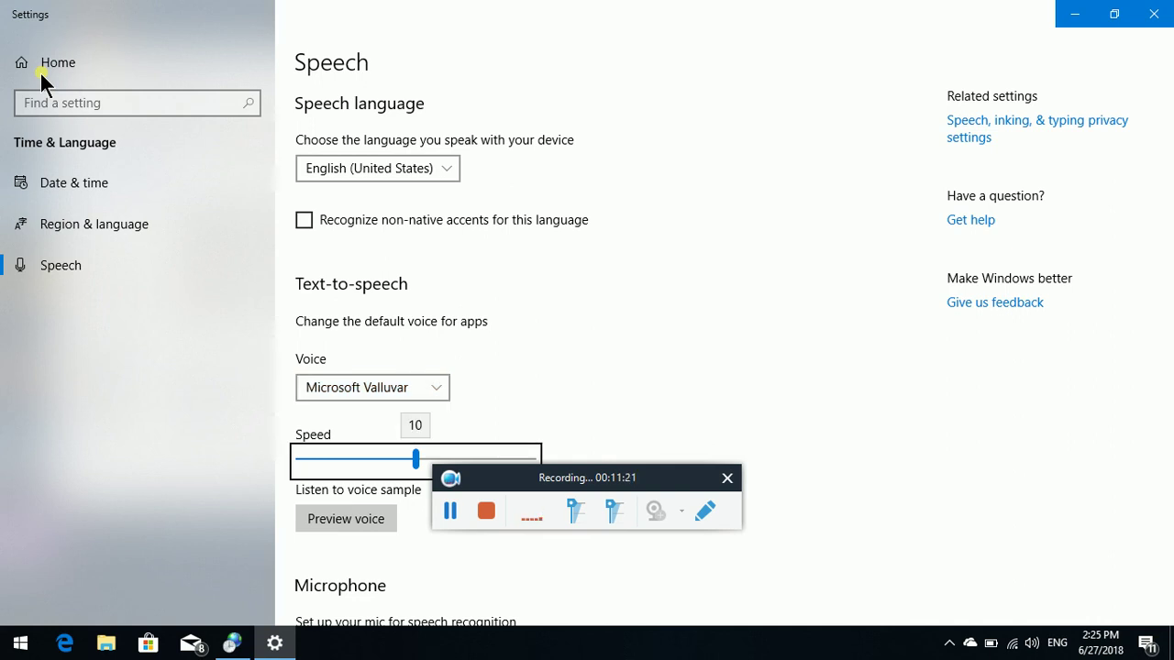
key(Tab)
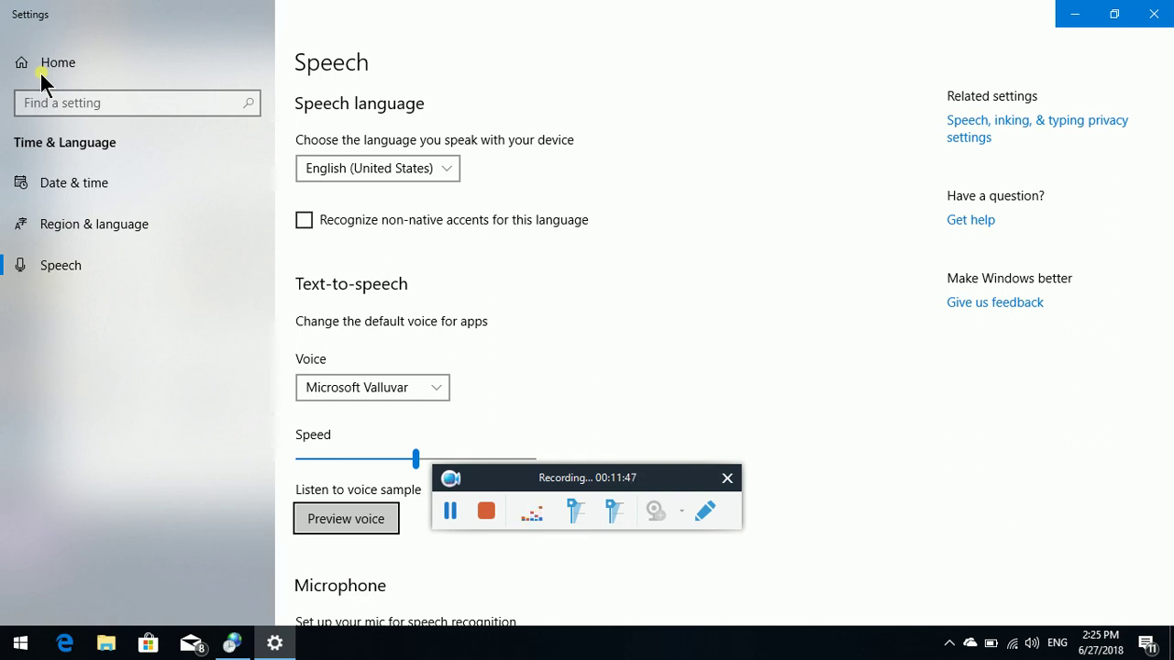
- Return to the Settings home page, then close Settings and the Region dialog with Alt+F4
key(Tab)
key(Tab)
key(Tab)
key(Tab)
key(Tab)
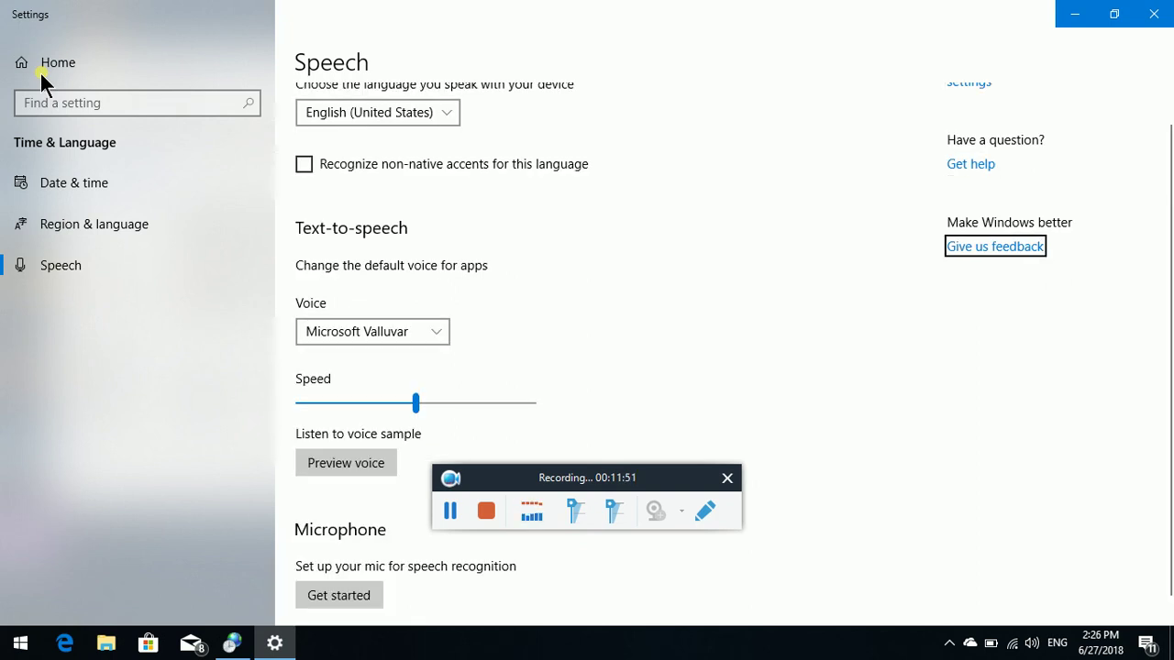
key(Return)
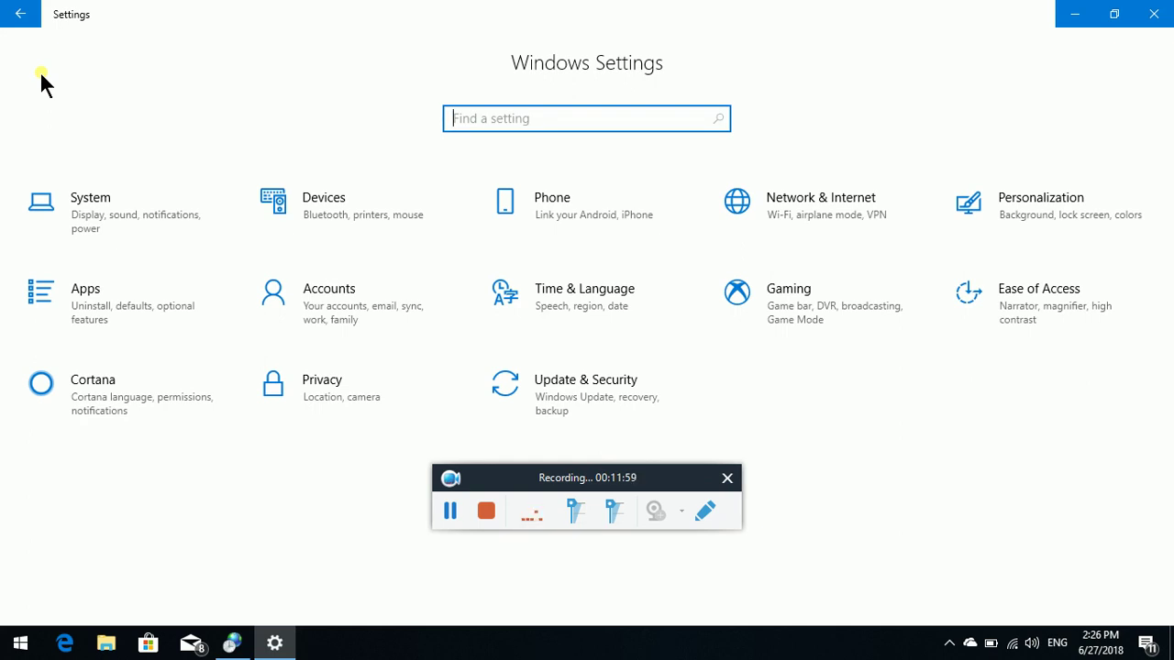
key(alt+F4)
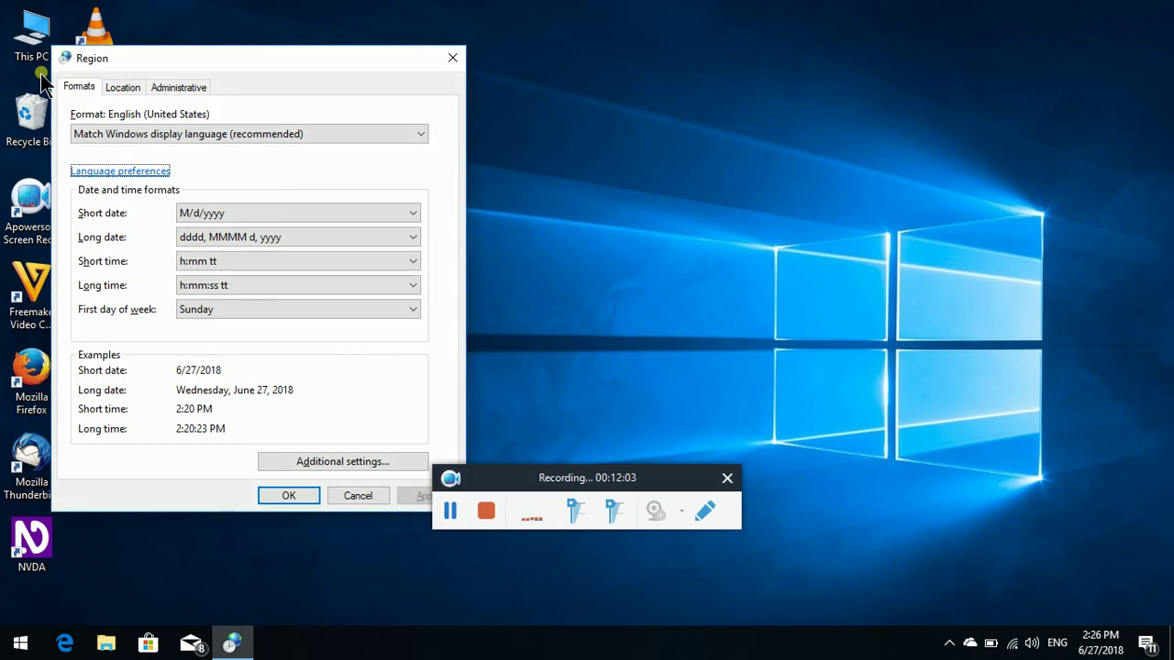
key(alt+F4)
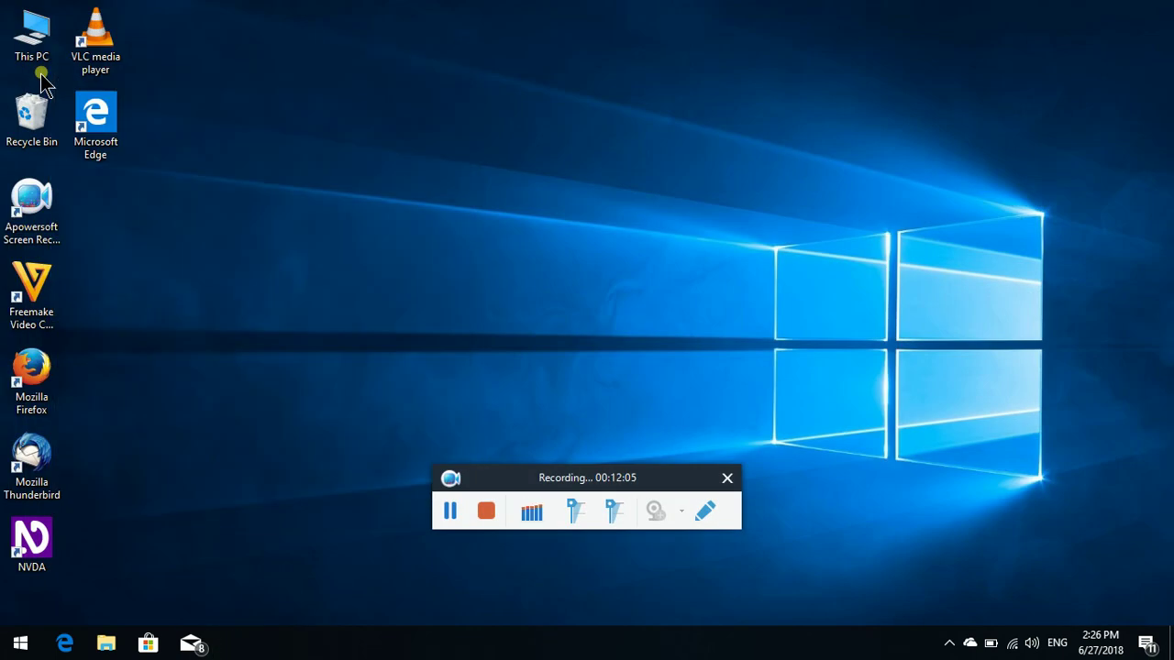